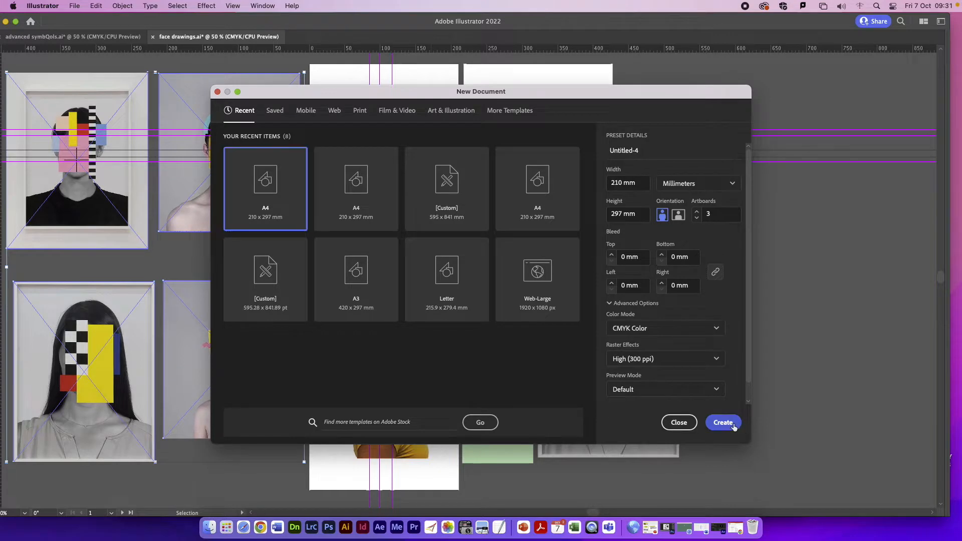
Step: Paste the four reference portraits into the new A4 document and move them beside the three artboards
{"action": "key", "text": "super+v"}
{"action": "left_click_drag", "start_coordinate": [511, 240], "coordinate": [241, 137]}
{"action": "double_click", "coordinate": [288, 21]}
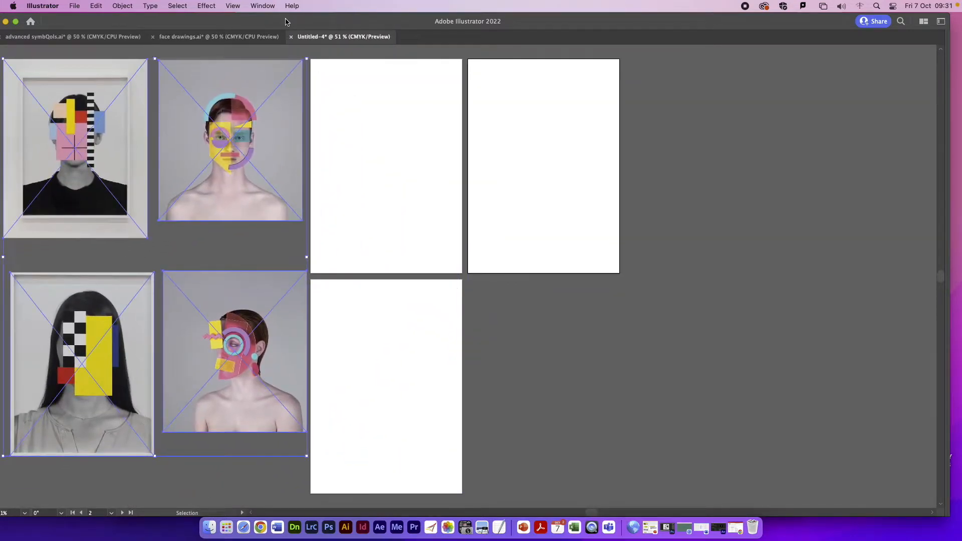
Step: Reset the Essentials Classic workspace to its default layout
{"action": "left_click", "coordinate": [273, 6]}
{"action": "mouse_move", "coordinate": [270, 40]}
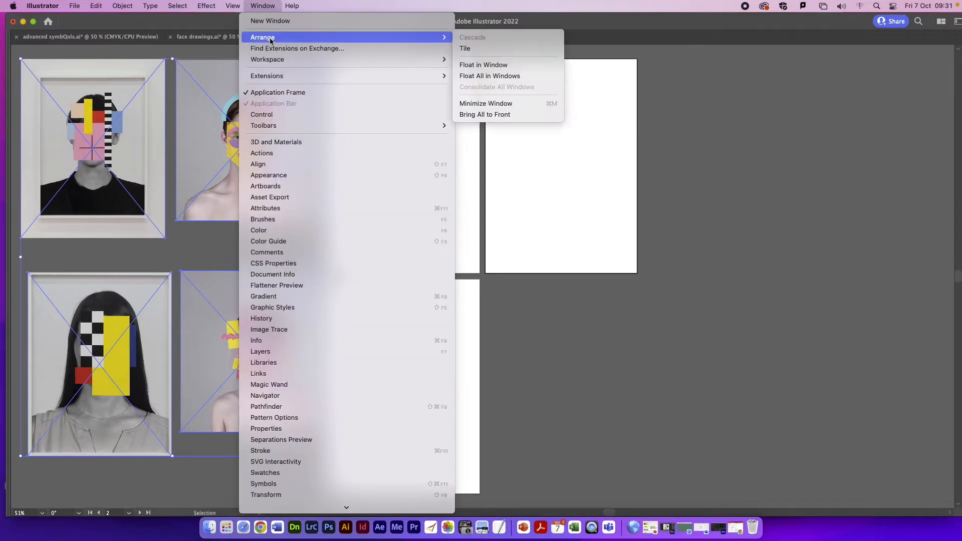
{"action": "mouse_move", "coordinate": [275, 60]}
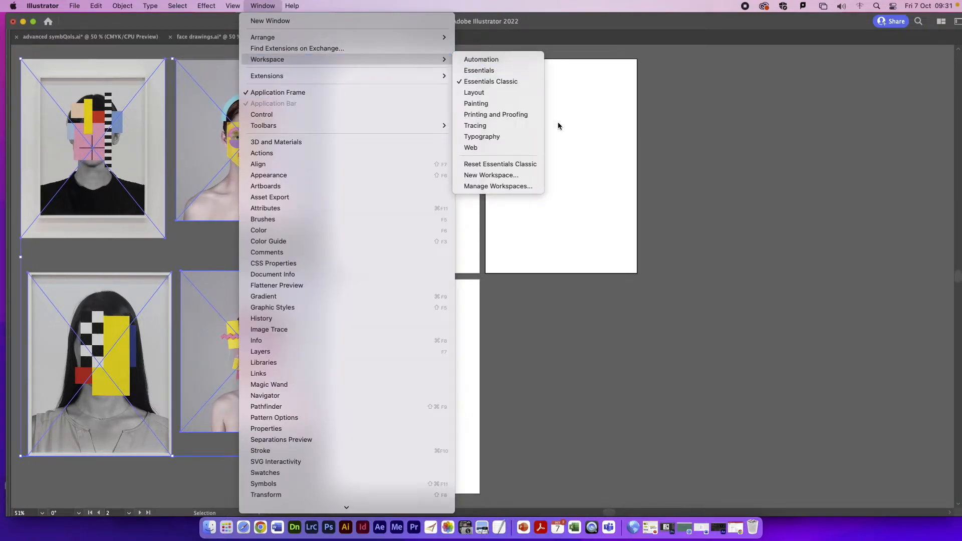
{"action": "left_click", "coordinate": [512, 164]}
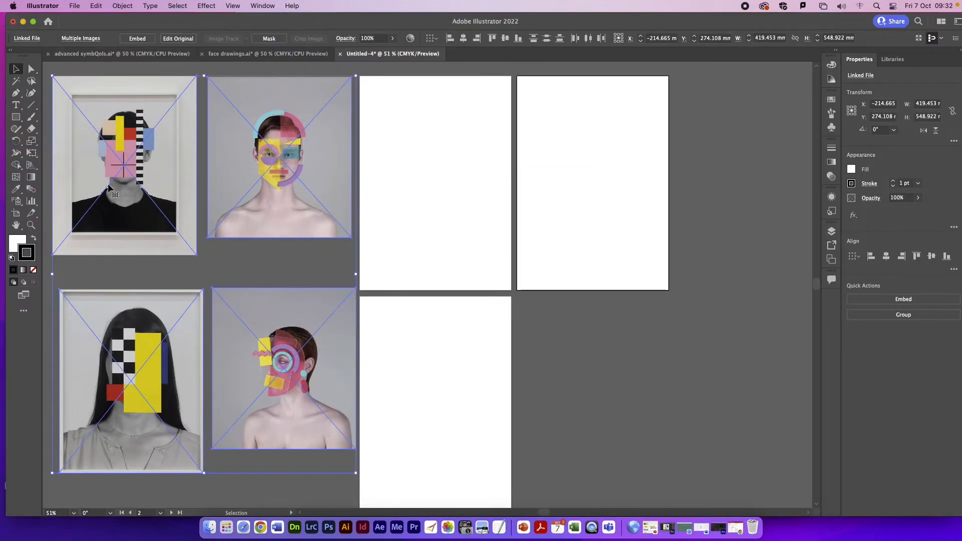
Step: Keep the tools in two columns and expand the collapsed panel dock to full size
{"action": "left_click", "coordinate": [11, 49]}
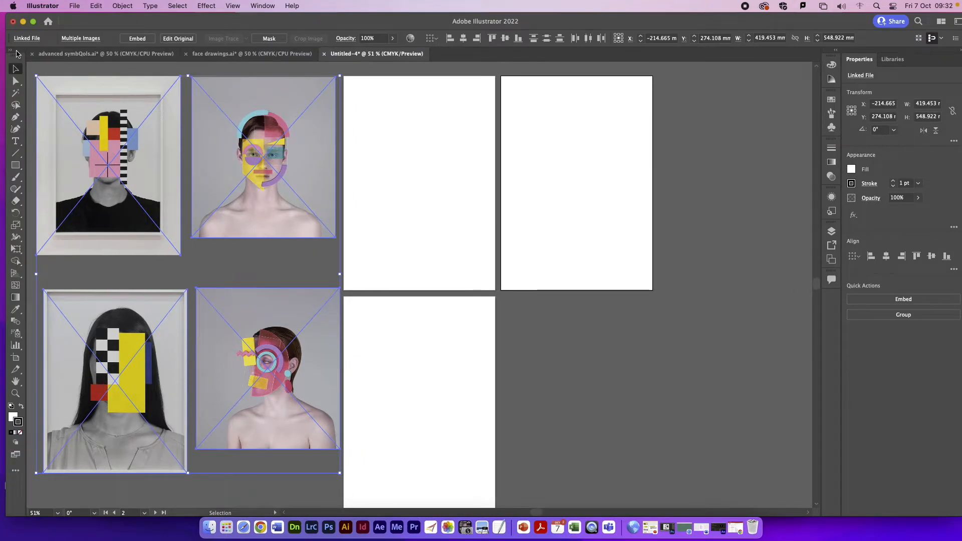
{"action": "left_click", "coordinate": [12, 51]}
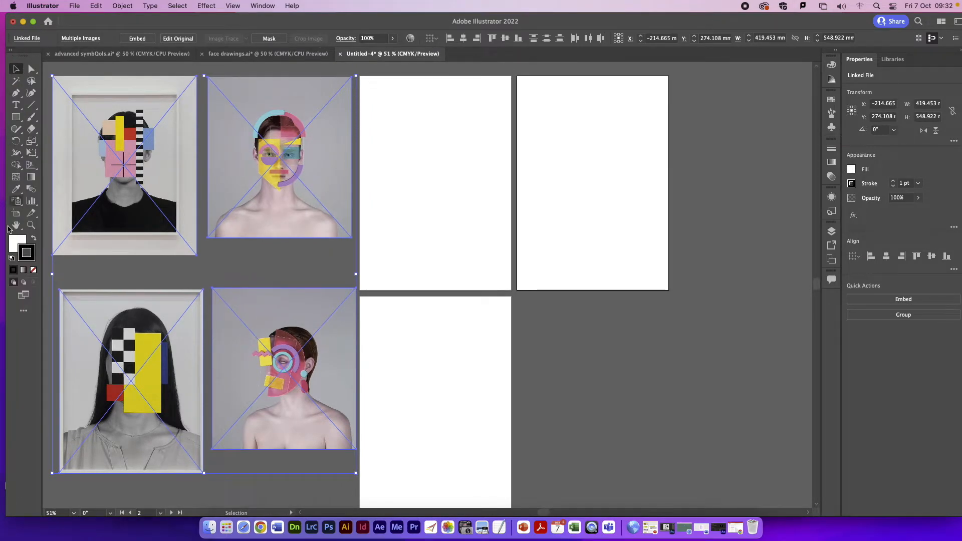
{"action": "left_click", "coordinate": [835, 51]}
{"action": "left_click", "coordinate": [958, 22]}
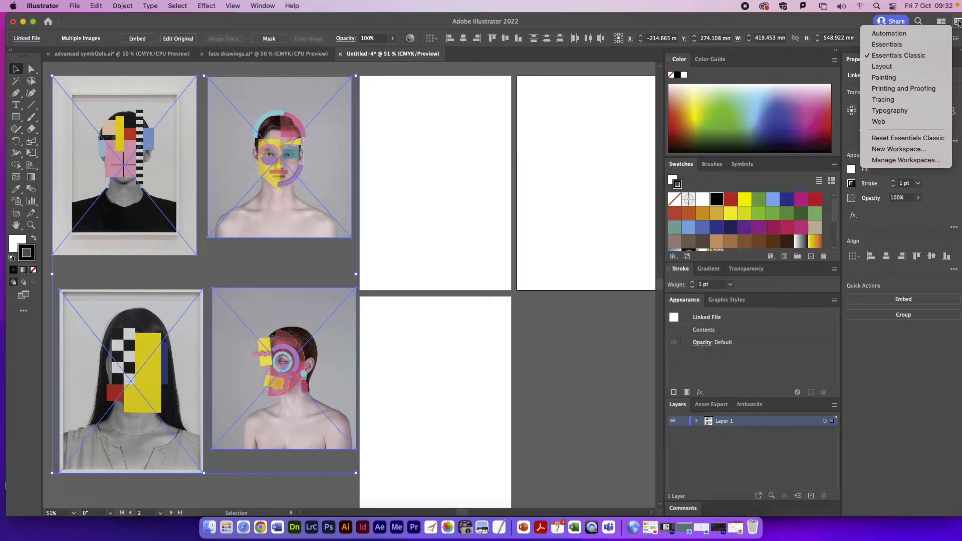
{"action": "left_click", "coordinate": [498, 136]}
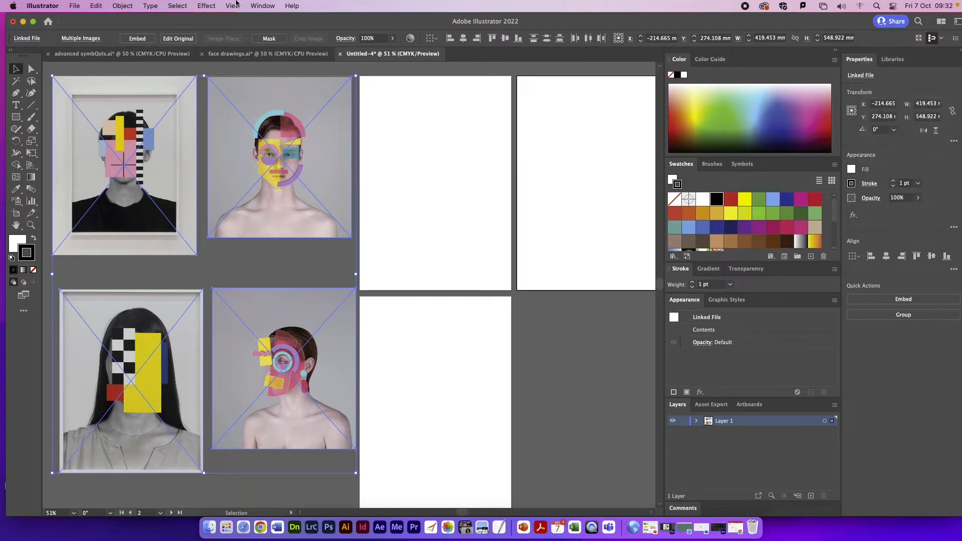
Step: Show the rulers around the document
{"action": "left_click", "coordinate": [233, 6]}
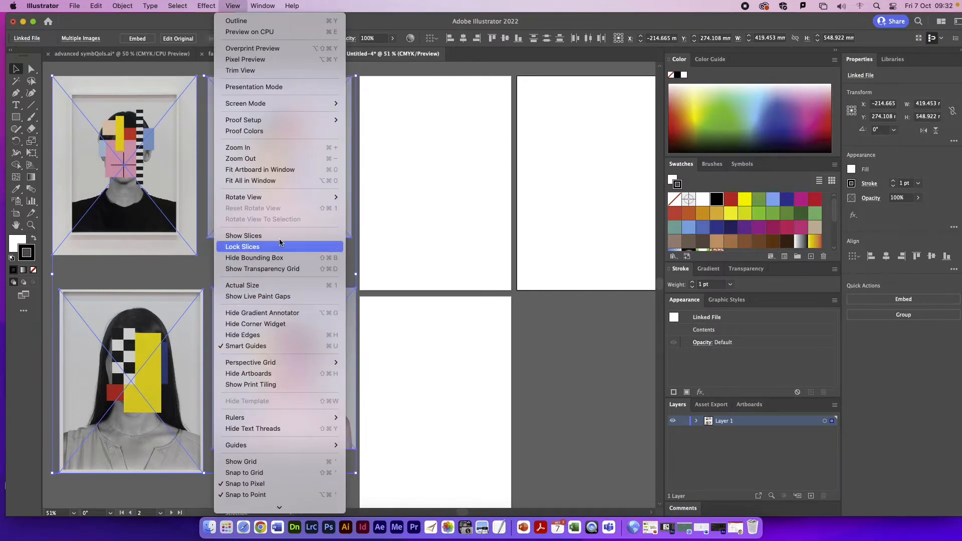
{"action": "mouse_move", "coordinate": [331, 418]}
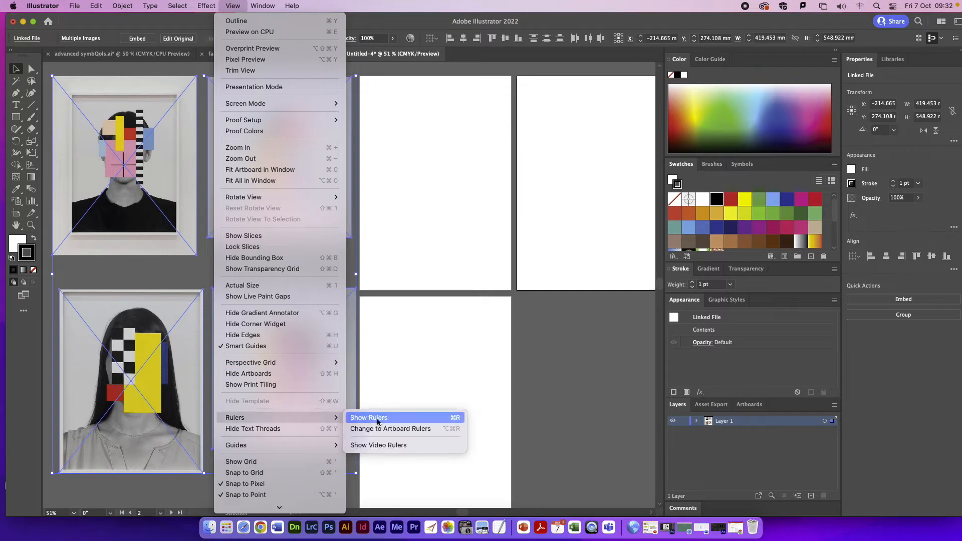
{"action": "left_click", "coordinate": [370, 422]}
Step: Start placing an image file and look through the Desktop folder for a suitable one
{"action": "left_click", "coordinate": [74, 6]}
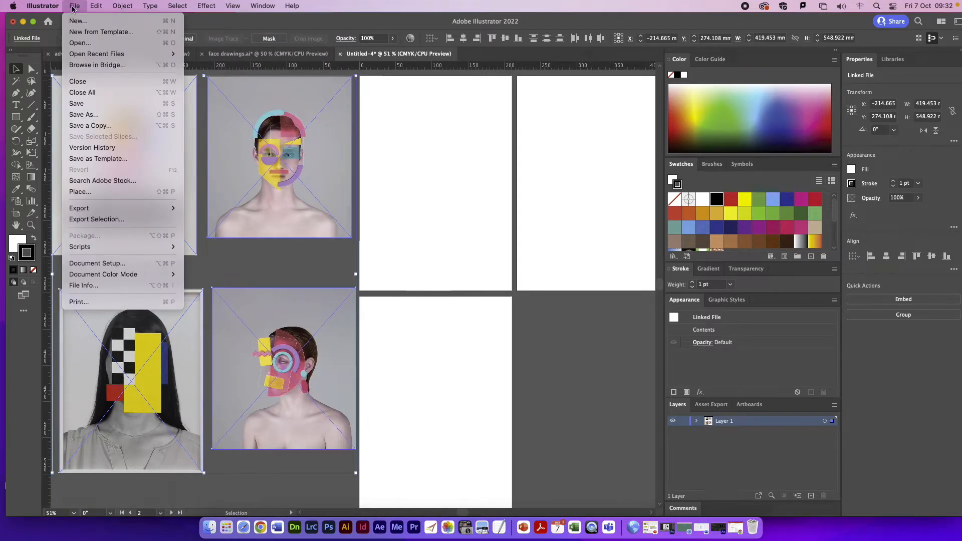
{"action": "left_click", "coordinate": [81, 191]}
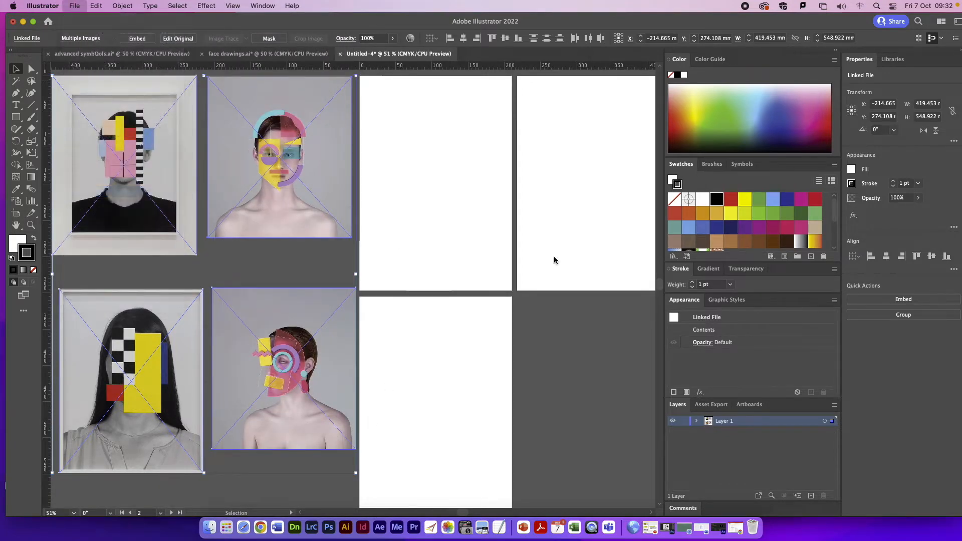
{"action": "left_click", "coordinate": [239, 73]}
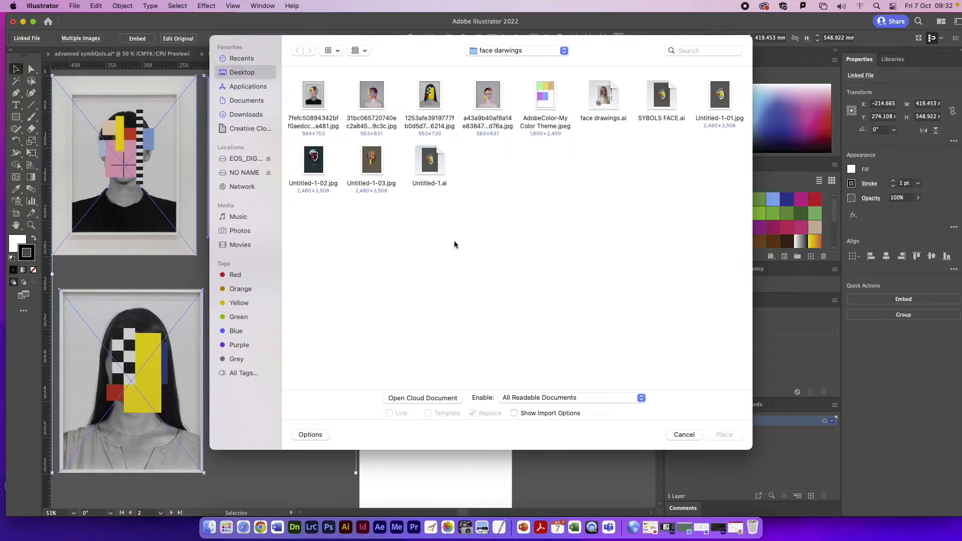
{"action": "scroll", "coordinate": [521, 310], "scroll_direction": "down", "scroll_amount": 5}
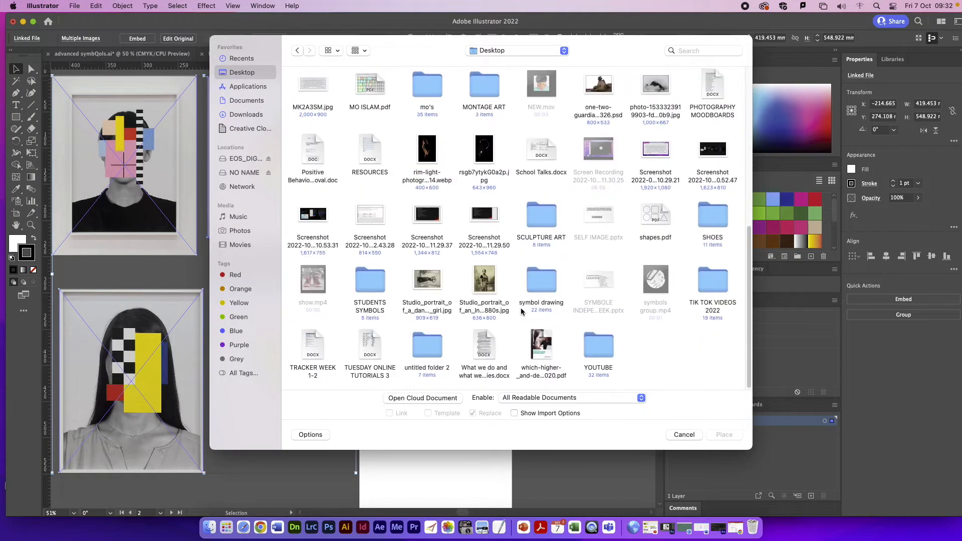
{"action": "scroll", "coordinate": [521, 308], "scroll_direction": "up", "scroll_amount": 10}
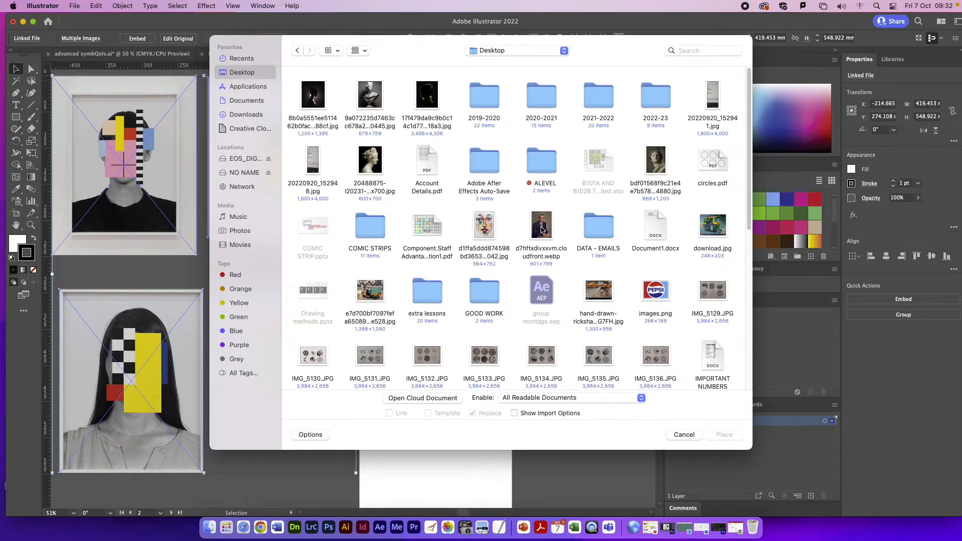
{"action": "scroll", "coordinate": [438, 279], "scroll_direction": "down", "scroll_amount": 10}
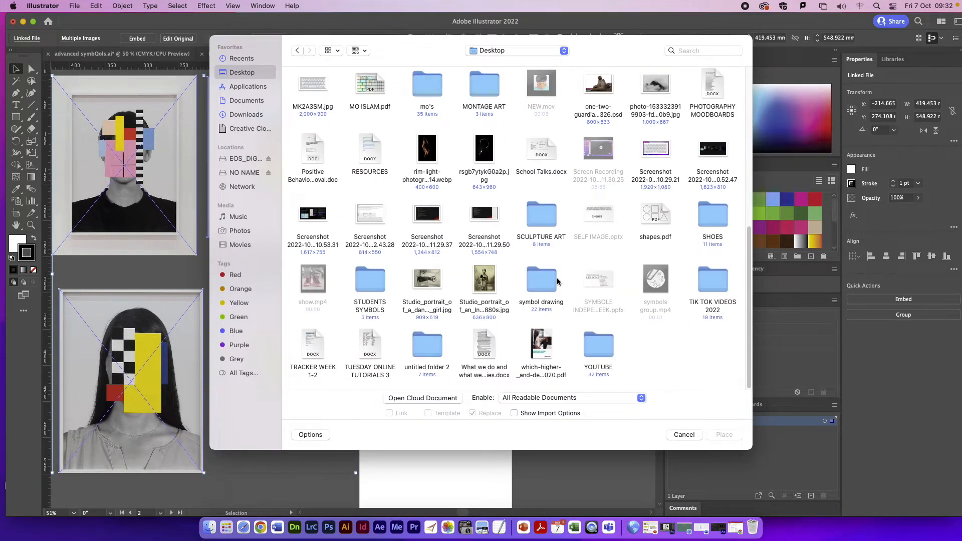
Step: Check the symbol drawing, SYMBOL SELF IMAGE ART and face darwings folders for an image, then return to the Desktop
{"action": "double_click", "coordinate": [527, 279]}
{"action": "double_click", "coordinate": [426, 216]}
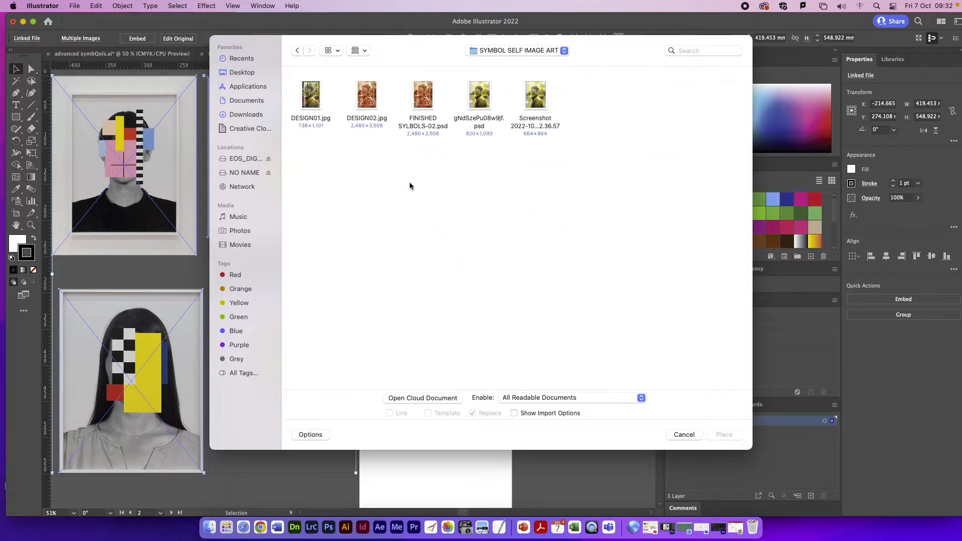
{"action": "left_click", "coordinate": [297, 50]}
{"action": "double_click", "coordinate": [305, 180]}
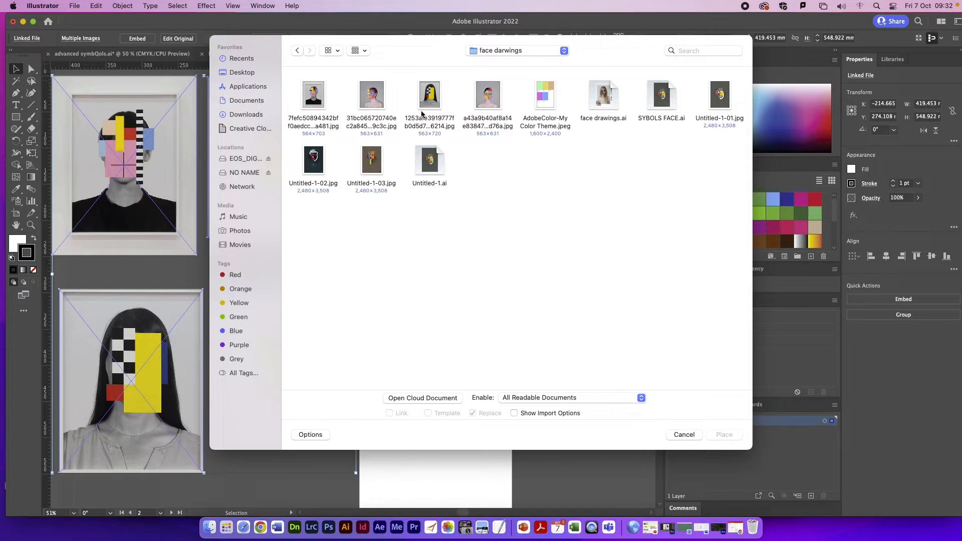
{"action": "left_click", "coordinate": [298, 50]}
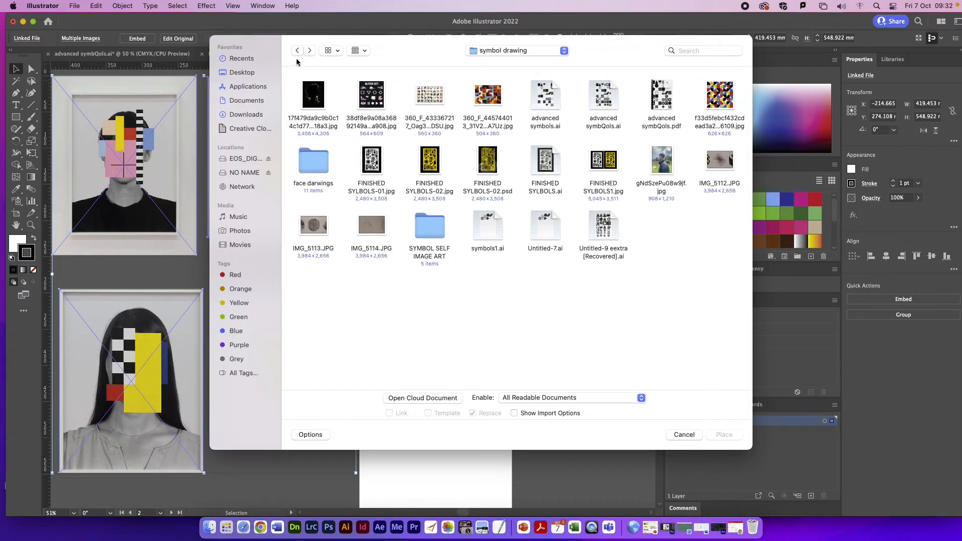
{"action": "left_click", "coordinate": [297, 51]}
{"action": "left_click", "coordinate": [310, 50]}
{"action": "left_click", "coordinate": [299, 51]}
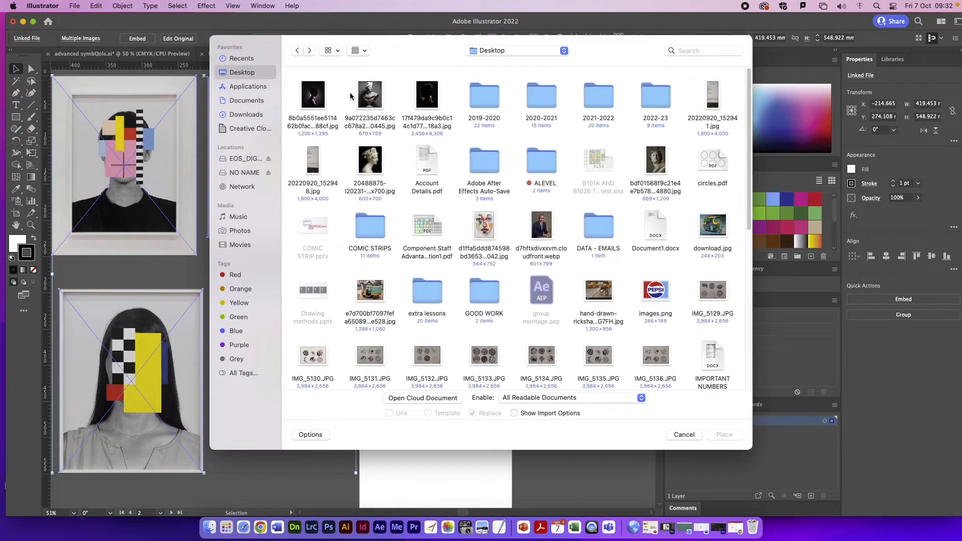
Step: Place the linked marble bust image from the Desktop on the first artboard, scaled to about 186 × 207 mm and centred
{"action": "left_click", "coordinate": [374, 91]}
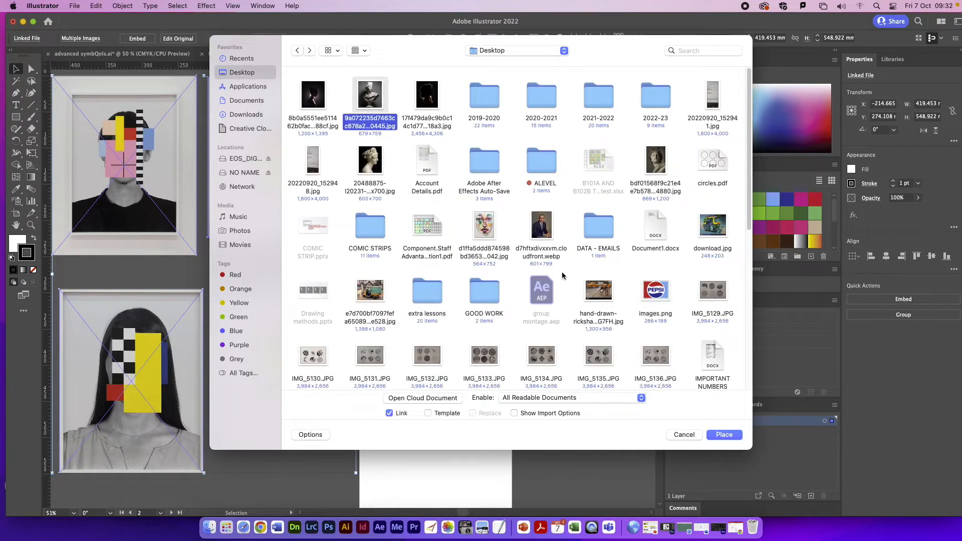
{"action": "left_click", "coordinate": [725, 435]}
{"action": "left_click", "coordinate": [411, 118]}
{"action": "left_click_drag", "start_coordinate": [499, 230], "coordinate": [453, 202]}
{"action": "left_click_drag", "start_coordinate": [540, 286], "coordinate": [503, 268]}
{"action": "left_click_drag", "start_coordinate": [434, 207], "coordinate": [436, 216]}
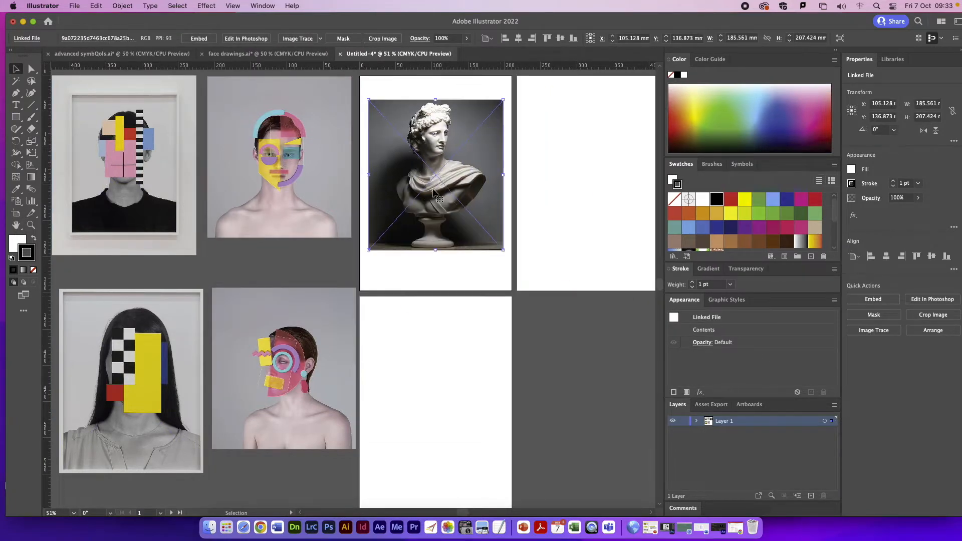
Step: Add a horizontal guide through the bust's eyes, another just above at about 78 mm, and a vertical guide down the face at about 115 mm
{"action": "key", "text": "super+1"}
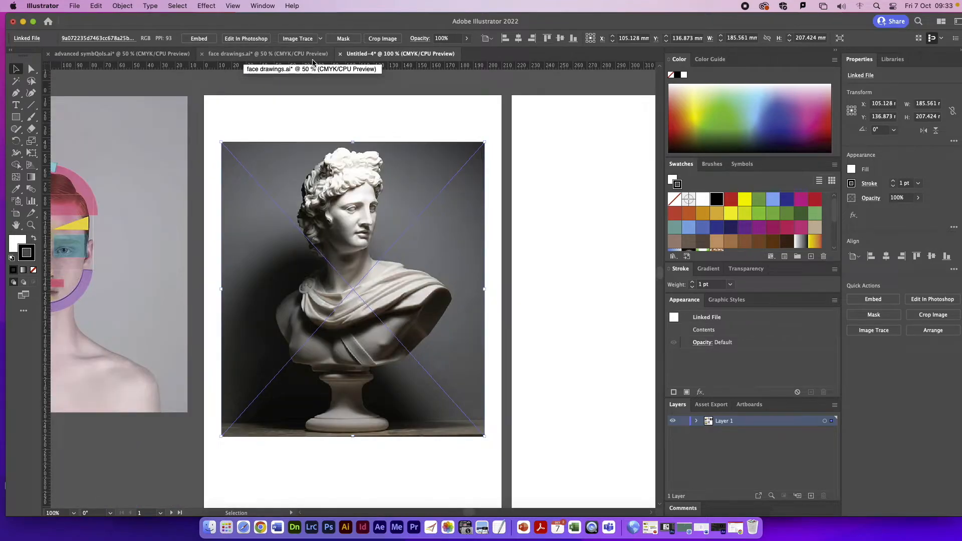
{"action": "key", "text": "super+equal"}
{"action": "left_click_drag", "start_coordinate": [234, 64], "coordinate": [240, 167]}
{"action": "left_click_drag", "start_coordinate": [52, 180], "coordinate": [373, 211]}
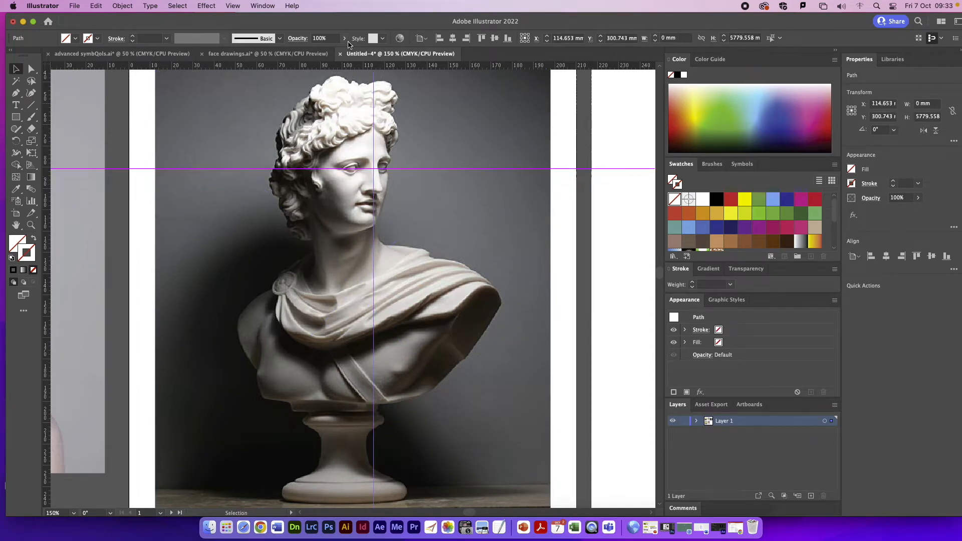
{"action": "left_click_drag", "start_coordinate": [333, 172], "coordinate": [350, 162]}
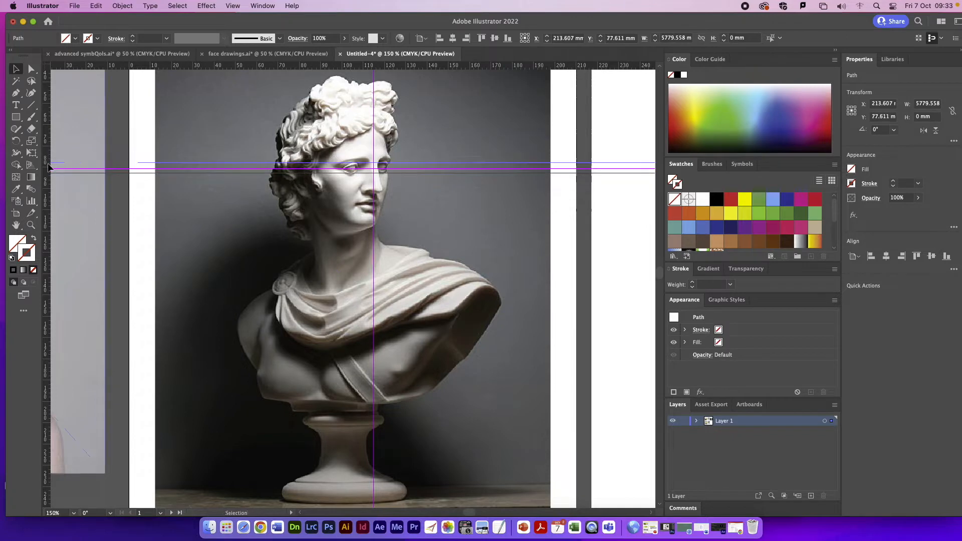
Step: Add vertical guides at the eyes and side of the face, plus horizontal ones at the mouth, forehead (about 61 mm) and neck base (about 120 mm)
{"action": "left_click_drag", "start_coordinate": [161, 155], "coordinate": [383, 177]}
{"action": "left_click_drag", "start_coordinate": [347, 66], "coordinate": [351, 204]}
{"action": "left_click_drag", "start_coordinate": [309, 149], "coordinate": [325, 127]}
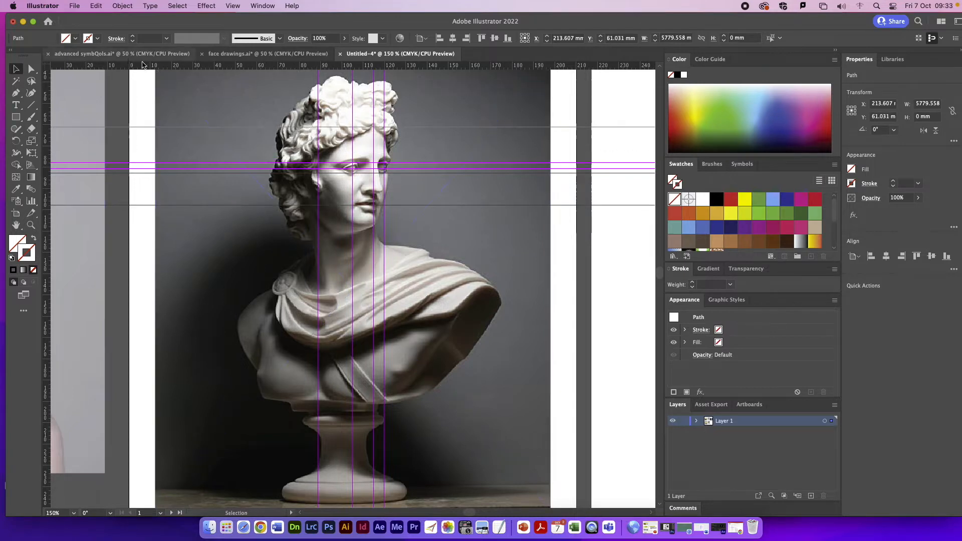
{"action": "left_click_drag", "start_coordinate": [230, 66], "coordinate": [252, 251]}
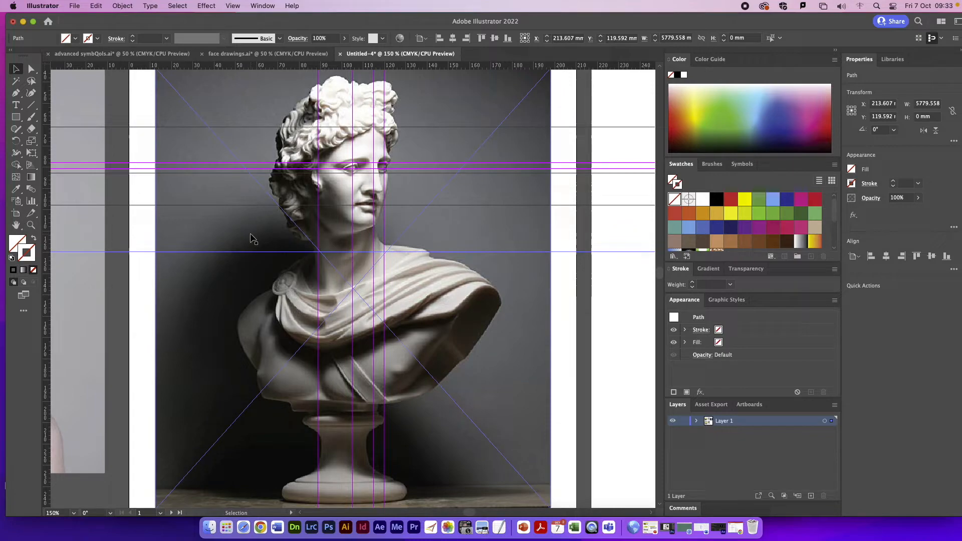
Step: Look over the collected symbols and decorated portraits in advanced symbQols.ai
{"action": "left_click", "coordinate": [90, 54]}
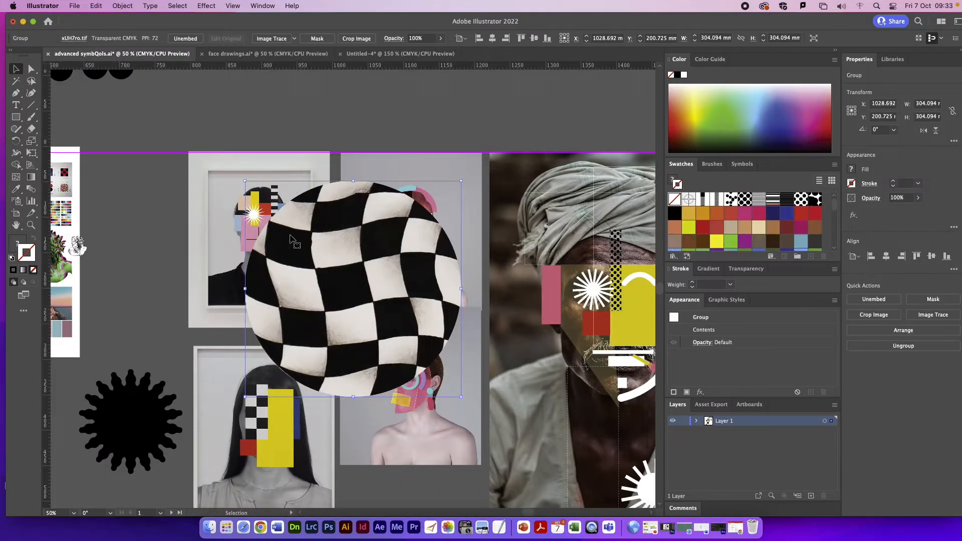
{"action": "scroll", "coordinate": [179, 269], "scroll_direction": "down", "scroll_amount": 10}
{"action": "scroll", "coordinate": [165, 258], "scroll_direction": "up", "scroll_amount": 1}
{"action": "key", "text": "super+minus"}
{"action": "key", "text": "super+minus"}
{"action": "key", "text": "super+minus"}
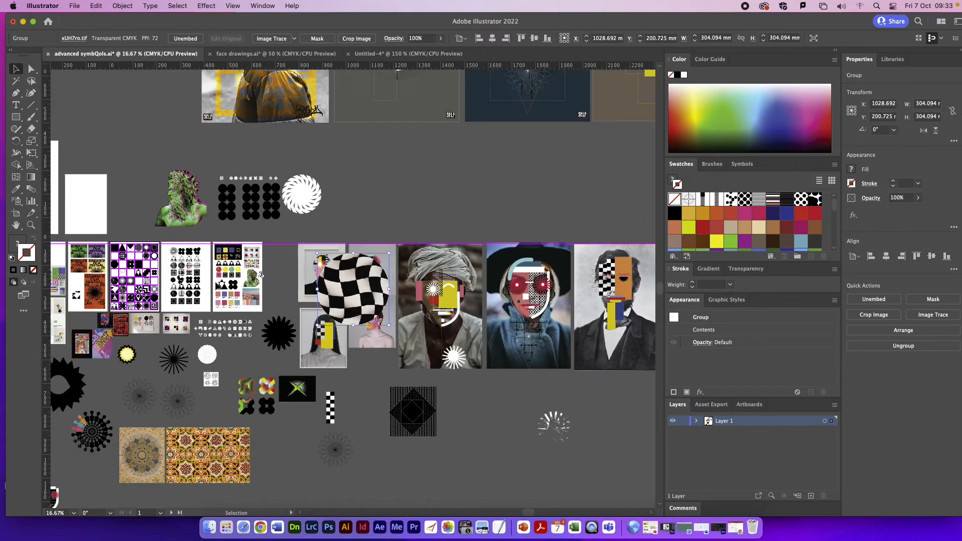
{"action": "left_click", "coordinate": [14, 225]}
{"action": "left_click_drag", "start_coordinate": [260, 274], "coordinate": [334, 262]}
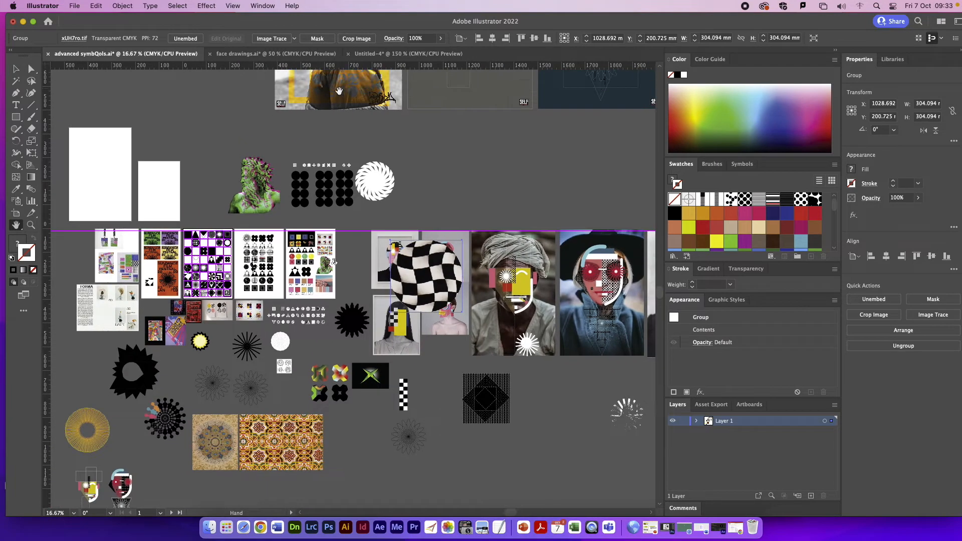
Step: Copy the column of five black symbol shapes from face drawings.ai into Untitled-4 and position it to the right of the bust
{"action": "left_click", "coordinate": [268, 54]}
{"action": "left_click", "coordinate": [15, 69]}
{"action": "left_click", "coordinate": [510, 123]}
{"action": "left_click", "coordinate": [509, 149], "text": "shift"}
{"action": "left_click", "coordinate": [504, 178], "text": "shift"}
{"action": "left_click_drag", "start_coordinate": [507, 204], "coordinate": [505, 202]}
{"action": "left_click", "coordinate": [514, 231], "text": "shift"}
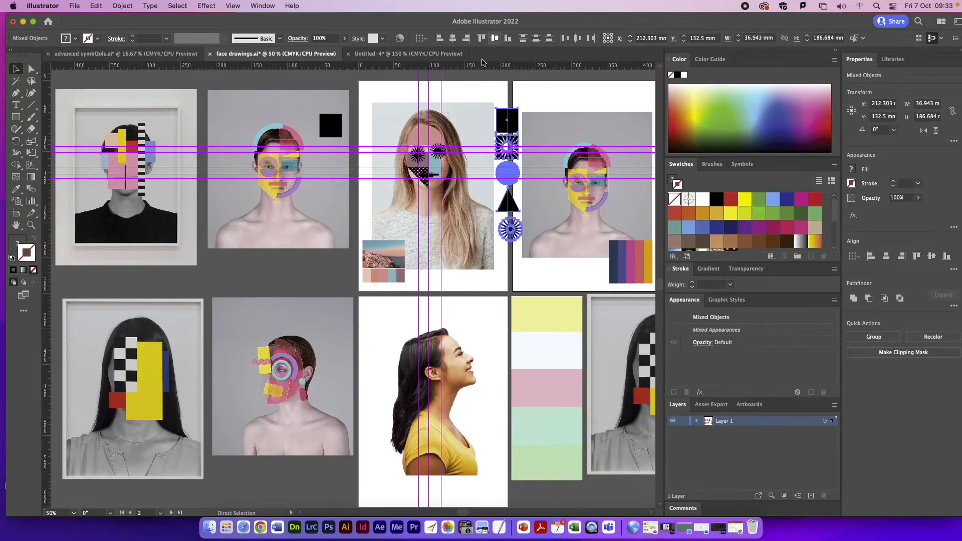
{"action": "left_click", "coordinate": [444, 55]}
{"action": "key", "text": "super+v"}
{"action": "left_click_drag", "start_coordinate": [347, 121], "coordinate": [588, 127]}
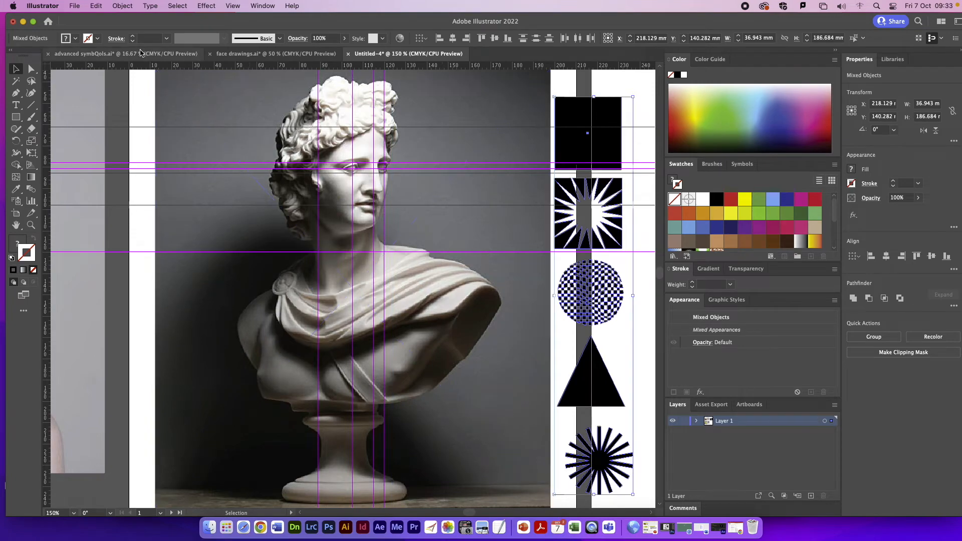
Step: Return to face drawings.ai and select the coastal photo with its colour palette on the first artboard
{"action": "left_click", "coordinate": [156, 53]}
{"action": "left_click", "coordinate": [276, 53]}
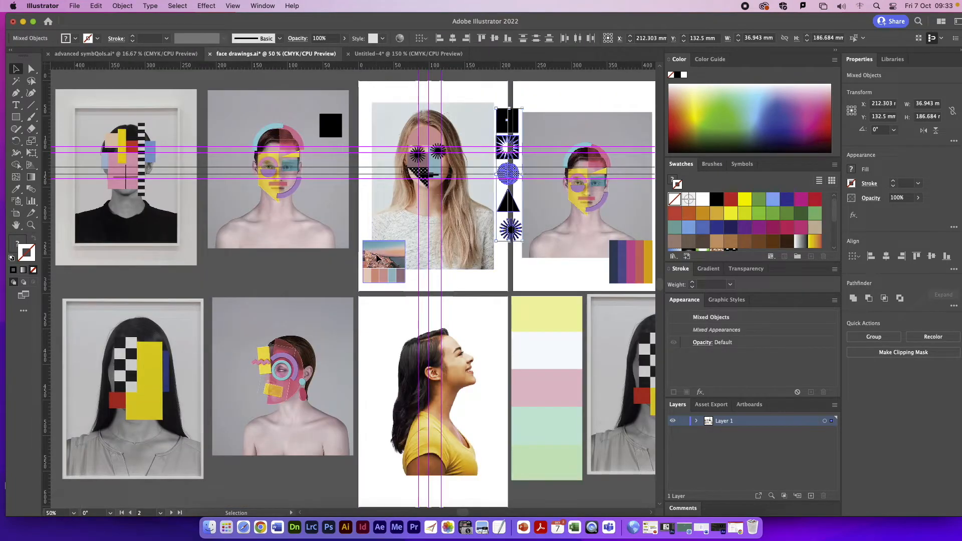
{"action": "left_click", "coordinate": [378, 259]}
Step: Switch to Chrome and search Google Images for a colour palette in a new tab
{"action": "left_click", "coordinate": [262, 527]}
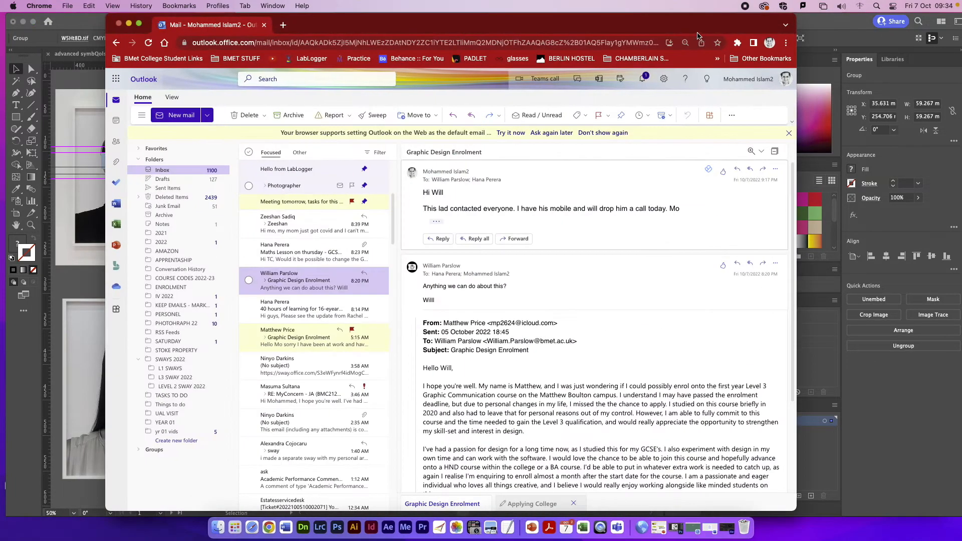
{"action": "left_click", "coordinate": [290, 28]}
{"action": "type", "text": "colou"}
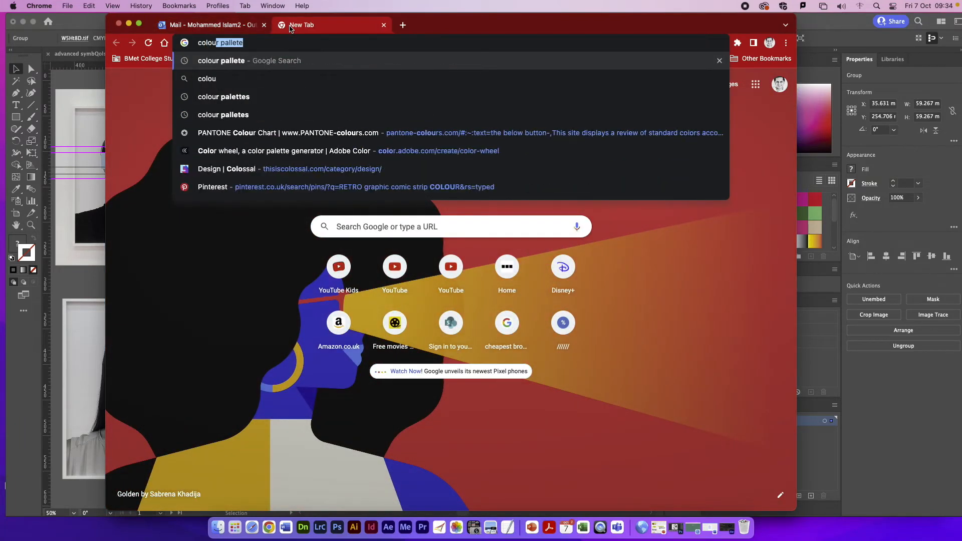
{"action": "type", "text": "r pallette"}
{"action": "key", "text": "Return"}
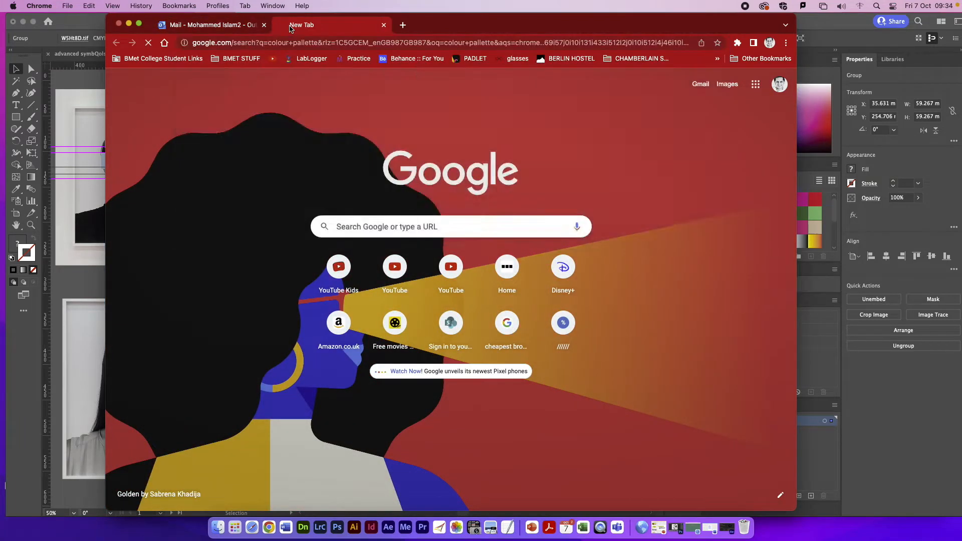
{"action": "left_click", "coordinate": [247, 123]}
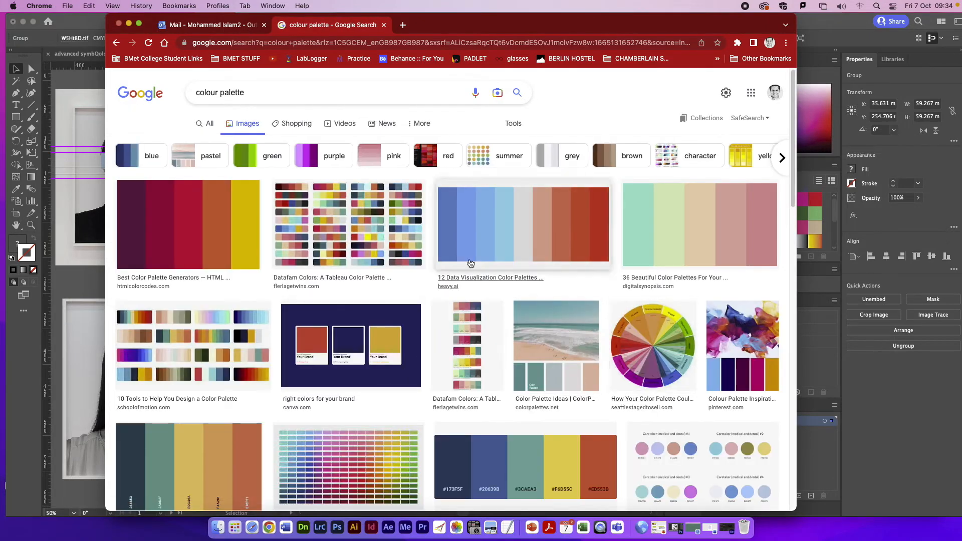
Step: Bring the palette image with abstract paint strokes above five colour bars from the image results into Illustrator
{"action": "left_click_drag", "start_coordinate": [768, 346], "coordinate": [754, 397]}
{"action": "left_click", "coordinate": [726, 320]}
{"action": "left_click_drag", "start_coordinate": [731, 33], "coordinate": [320, 33]}
{"action": "left_click_drag", "start_coordinate": [302, 284], "coordinate": [555, 266]}
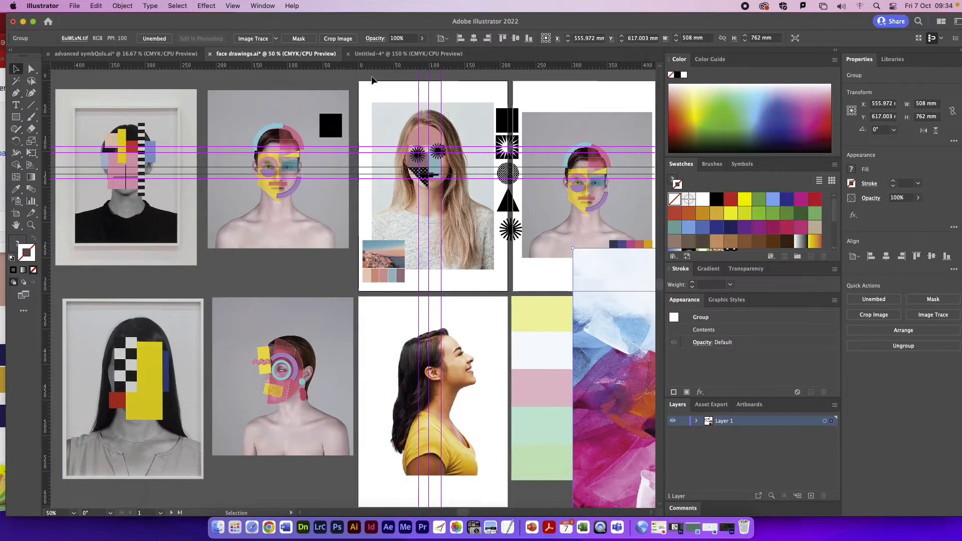
Step: Paste the palette image into Untitled-4, scale it down and position it on the blank artboard beside the bust
{"action": "left_click", "coordinate": [395, 55]}
{"action": "key", "text": "super+v"}
{"action": "key", "text": "super+minus"}
{"action": "key", "text": "super+minus"}
{"action": "key", "text": "super+minus"}
{"action": "key", "text": "super+minus"}
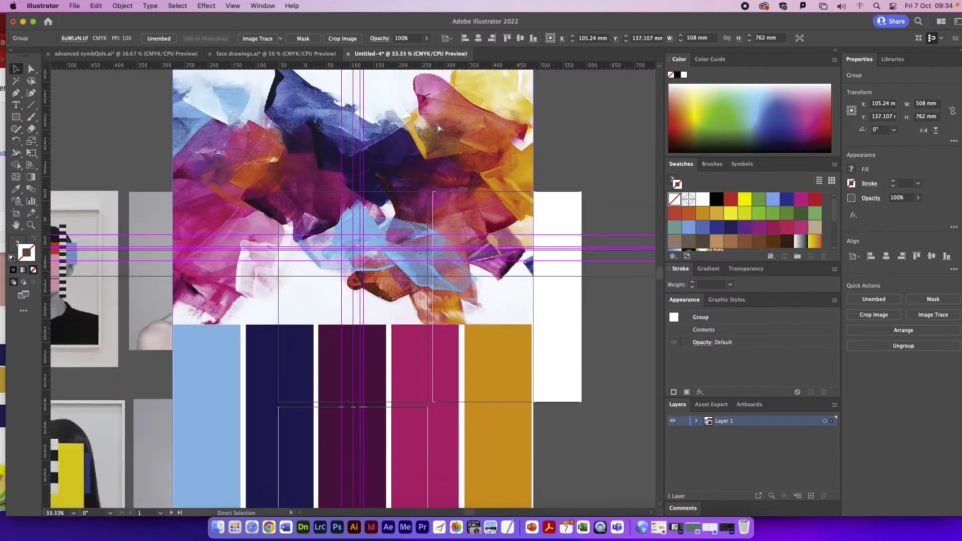
{"action": "key", "text": "super+minus"}
{"action": "left_click_drag", "start_coordinate": [445, 153], "coordinate": [297, 371]}
{"action": "left_click_drag", "start_coordinate": [278, 411], "coordinate": [423, 321]}
{"action": "left_click", "coordinate": [546, 392]}
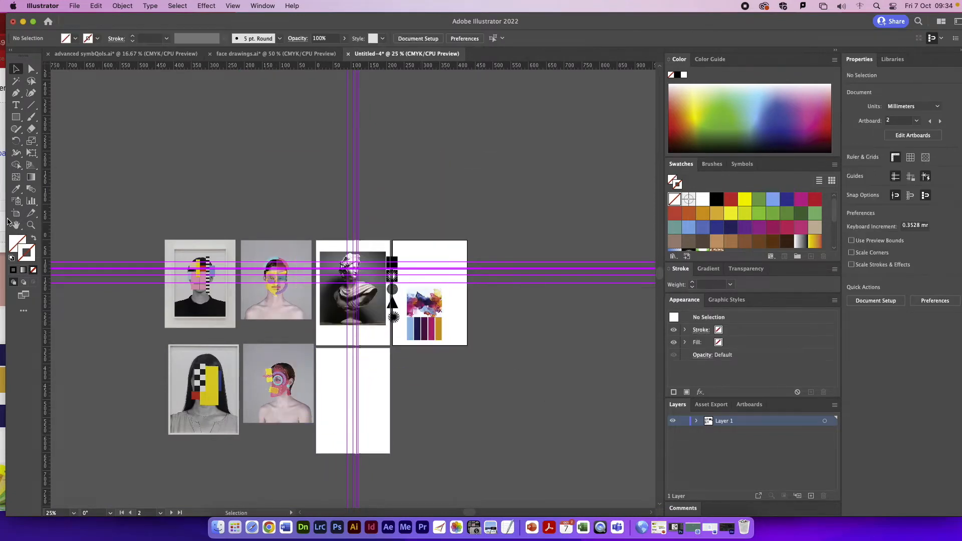
Step: Sample the light blue and navy bars of the palette image with the Eyedropper and add the navy to the swatches
{"action": "left_click", "coordinate": [18, 228]}
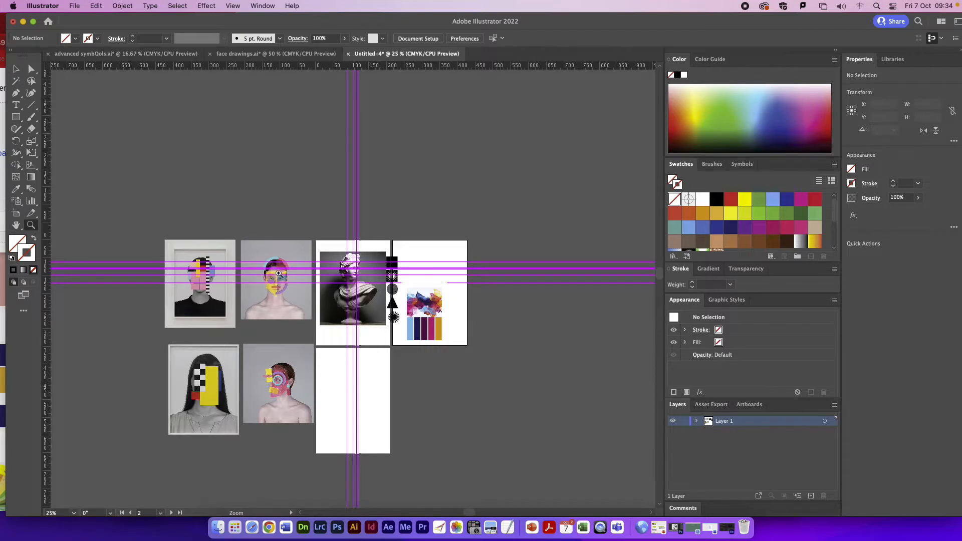
{"action": "left_click_drag", "start_coordinate": [410, 334], "coordinate": [501, 431]}
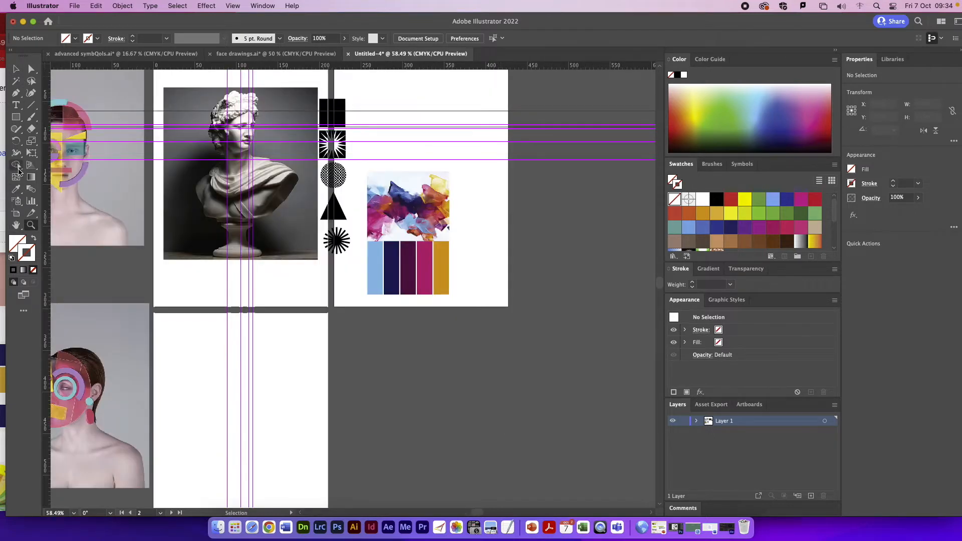
{"action": "left_click", "coordinate": [16, 189]}
{"action": "left_click", "coordinate": [375, 268]}
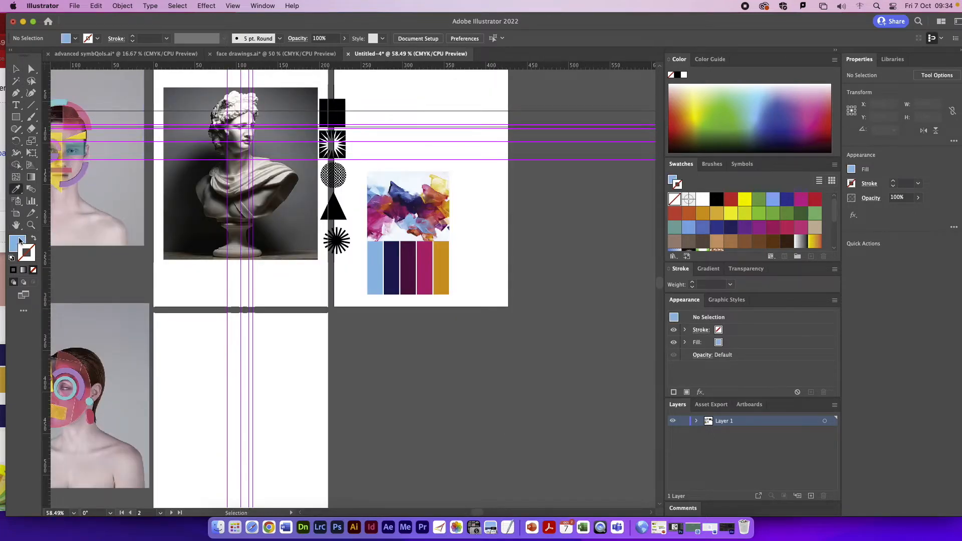
{"action": "left_click", "coordinate": [392, 265]}
{"action": "scroll", "coordinate": [746, 237], "scroll_direction": "down", "scroll_amount": 1}
{"action": "left_click_drag", "start_coordinate": [740, 215], "coordinate": [743, 223]}
Step: Sample the dark purple, magenta and gold bars of the palette image and add each colour to the swatches
{"action": "left_click", "coordinate": [409, 252]}
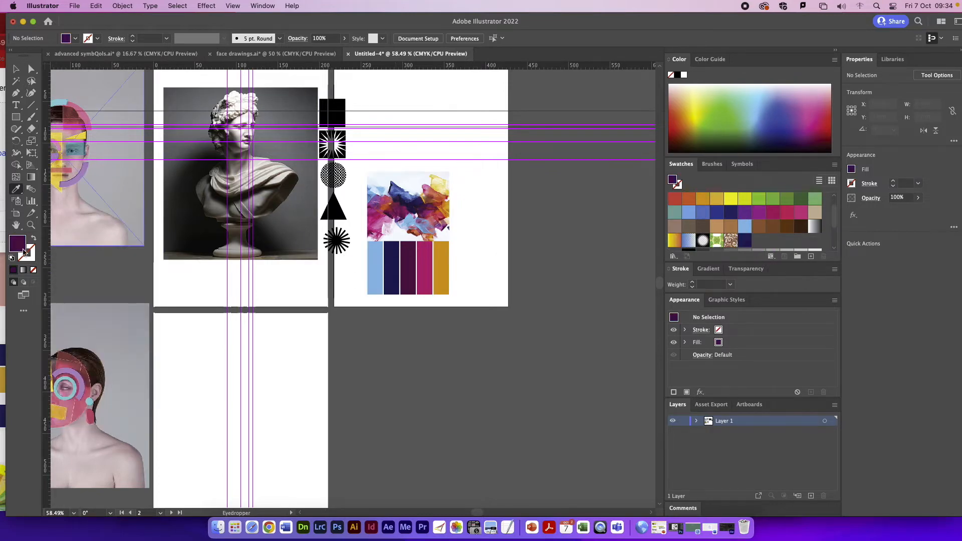
{"action": "left_click_drag", "start_coordinate": [754, 254], "coordinate": [755, 253]}
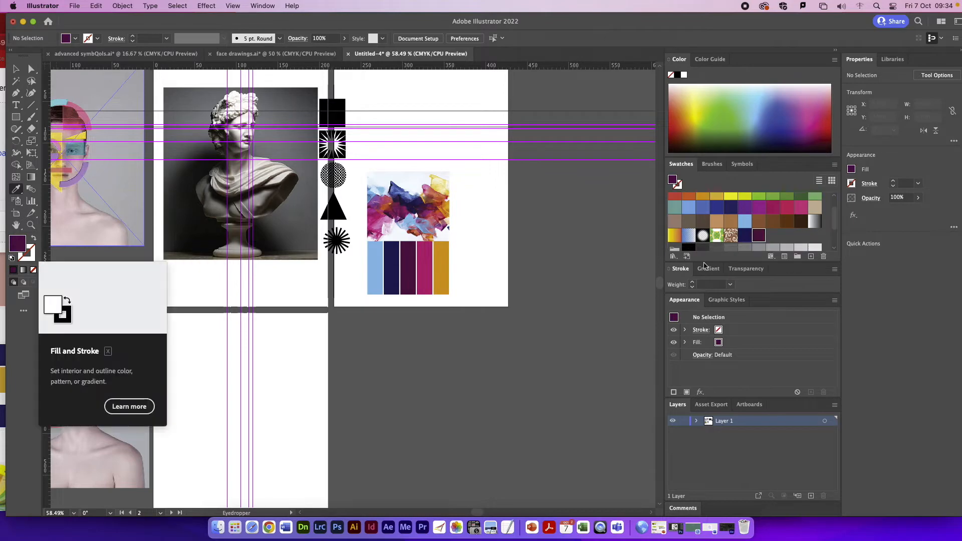
{"action": "left_click", "coordinate": [425, 248]}
{"action": "left_click_drag", "start_coordinate": [555, 236], "coordinate": [772, 234]}
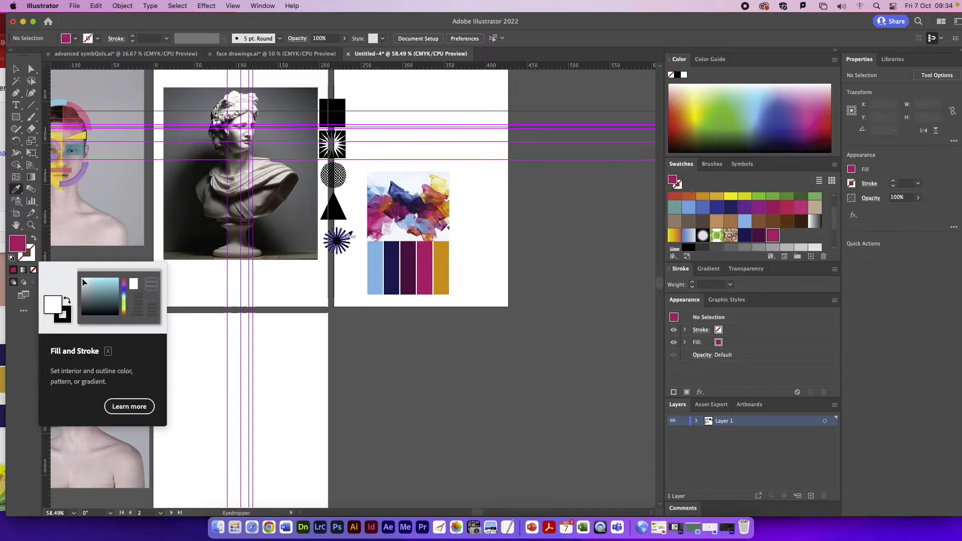
{"action": "left_click", "coordinate": [443, 251]}
{"action": "left_click_drag", "start_coordinate": [13, 245], "coordinate": [786, 235]}
{"action": "key", "text": "v"}
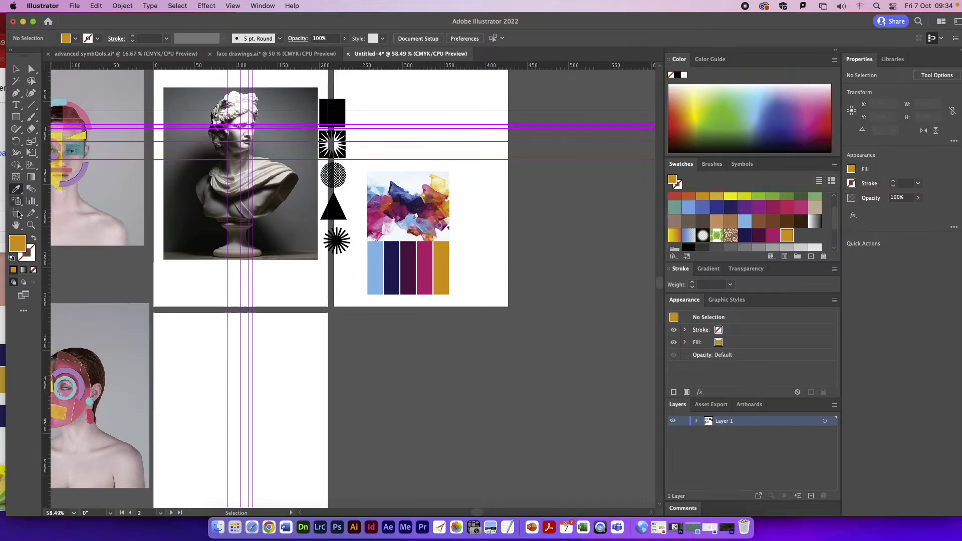
Step: Draw a rectangle about 26 by 17 mm between the guides over the bust's forehead and fill it with the magenta swatch
{"action": "left_click", "coordinate": [30, 225]}
{"action": "left_click_drag", "start_coordinate": [208, 115], "coordinate": [301, 210]}
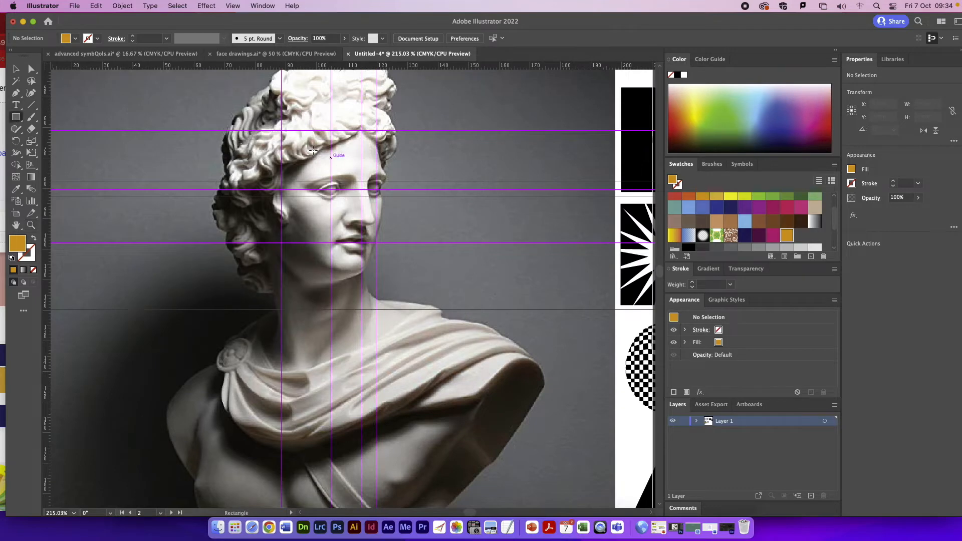
{"action": "mouse_move", "coordinate": [281, 129]}
{"action": "left_mouse_down"}
{"action": "mouse_move", "coordinate": [351, 182]}
{"action": "mouse_move", "coordinate": [376, 183]}
{"action": "mouse_move", "coordinate": [361, 181]}
{"action": "left_mouse_up"}
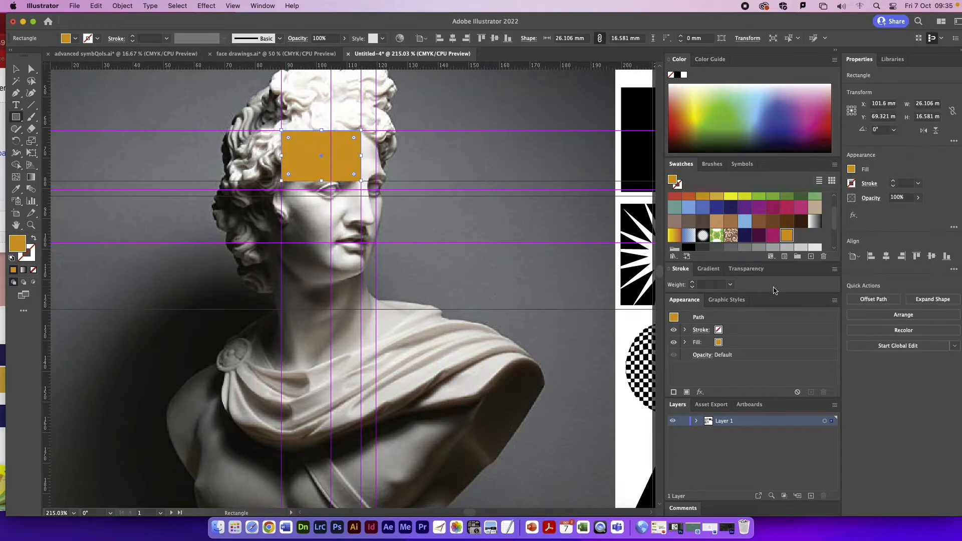
{"action": "left_click", "coordinate": [772, 235]}
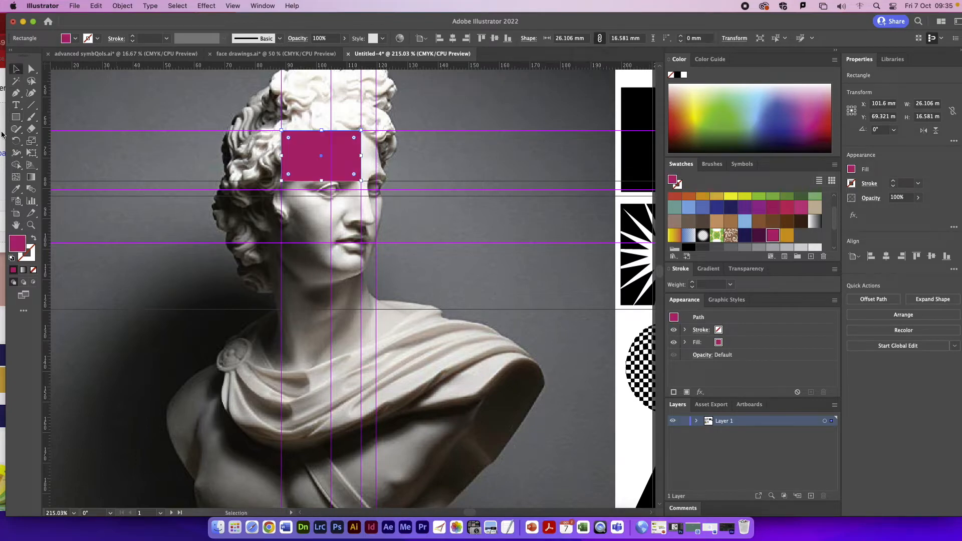
Step: Copy the checkered circle symbol over both of the bust's eyes, scaling each copy to about 8 mm
{"action": "left_click", "coordinate": [16, 226]}
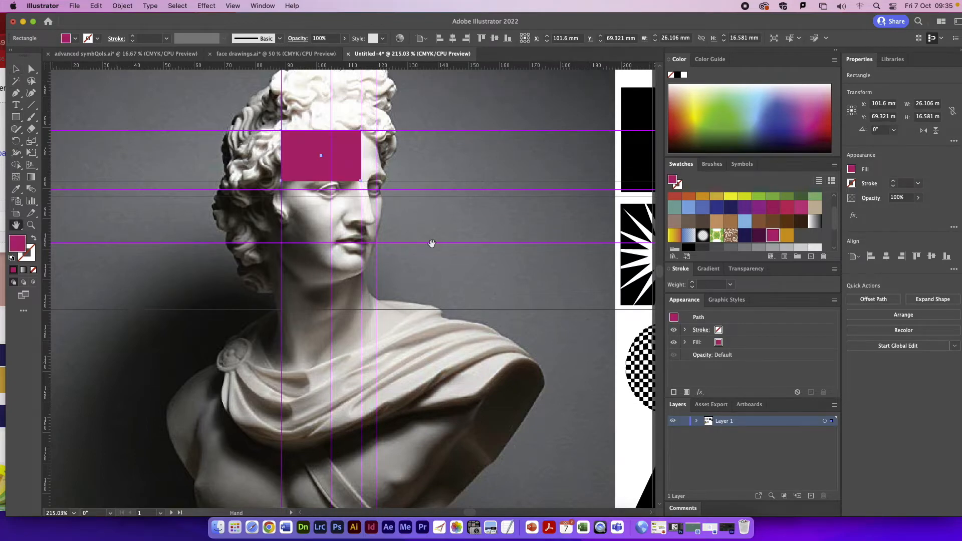
{"action": "left_click_drag", "start_coordinate": [431, 242], "coordinate": [333, 239]}
{"action": "key", "text": "v"}
{"action": "left_click_drag", "start_coordinate": [605, 362], "coordinate": [377, 287], "text": "alt"}
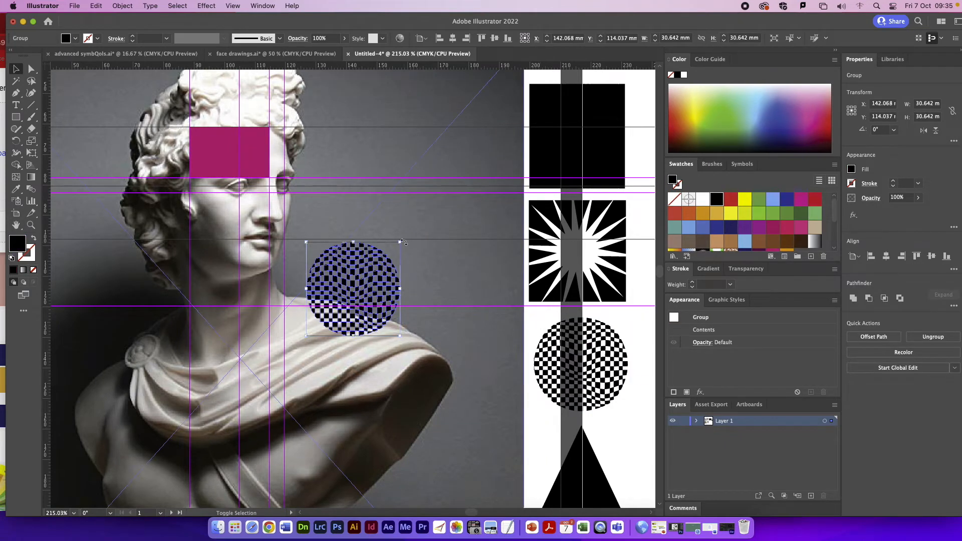
{"action": "left_click_drag", "start_coordinate": [401, 243], "coordinate": [243, 195]}
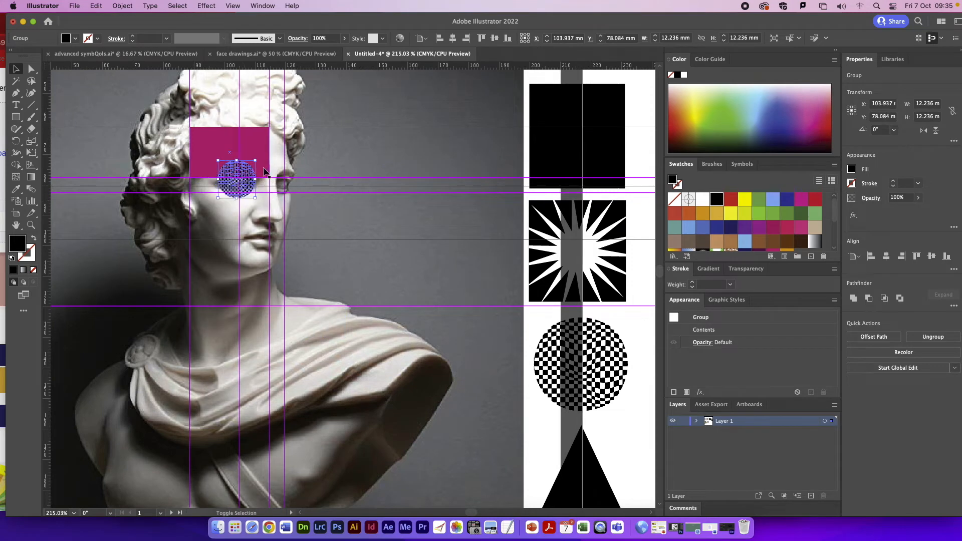
{"action": "left_click_drag", "start_coordinate": [260, 163], "coordinate": [287, 185]}
{"action": "left_click", "coordinate": [377, 245]}
Step: Align the two checkered eye circles vertically with each other and nudge them slightly down
{"action": "left_click", "coordinate": [287, 184]}
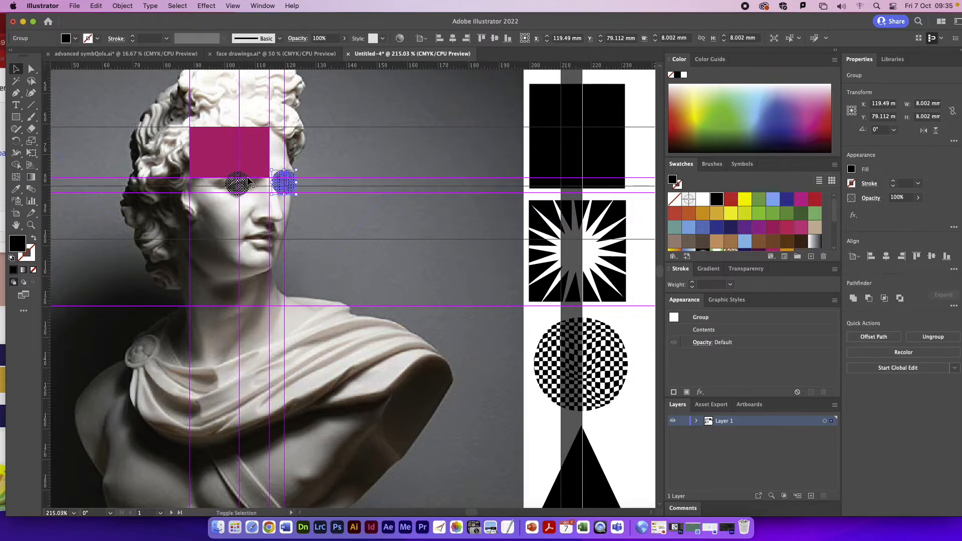
{"action": "left_click", "coordinate": [241, 184], "text": "shift"}
{"action": "left_click", "coordinate": [508, 39]}
{"action": "key", "text": "Down"}
{"action": "key", "text": "Down"}
{"action": "key", "text": "Down"}
{"action": "key", "text": "Down"}
{"action": "key", "text": "Up"}
{"action": "key", "text": "Up"}
{"action": "left_click", "coordinate": [404, 124]}
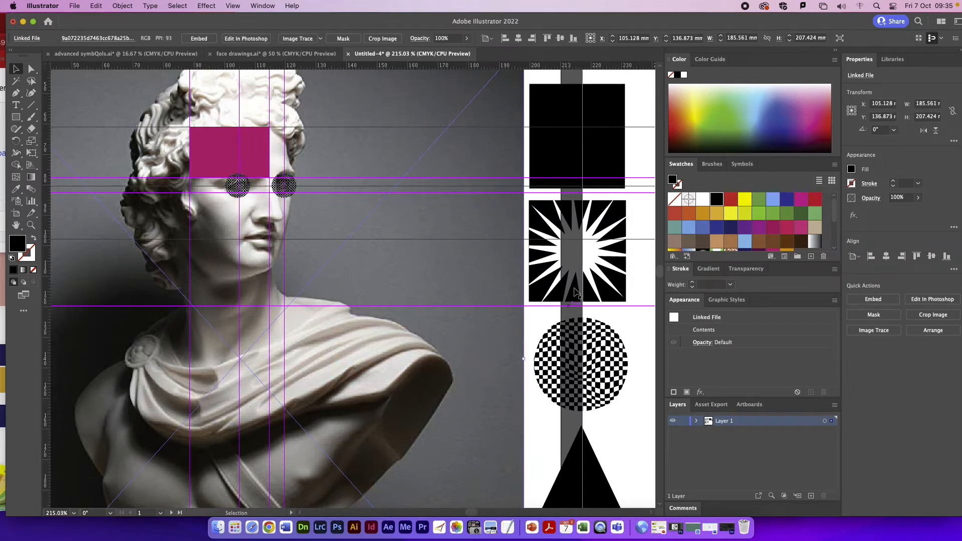
Step: Copy the black square symbol onto the cheek, resize it between the guides to about 16 by 24 mm and fill it gold
{"action": "left_click", "coordinate": [614, 111]}
{"action": "key", "text": "super+c"}
{"action": "key", "text": "super+v"}
{"action": "left_click_drag", "start_coordinate": [356, 286], "coordinate": [240, 243]}
{"action": "left_click_drag", "start_coordinate": [287, 299], "coordinate": [239, 265]}
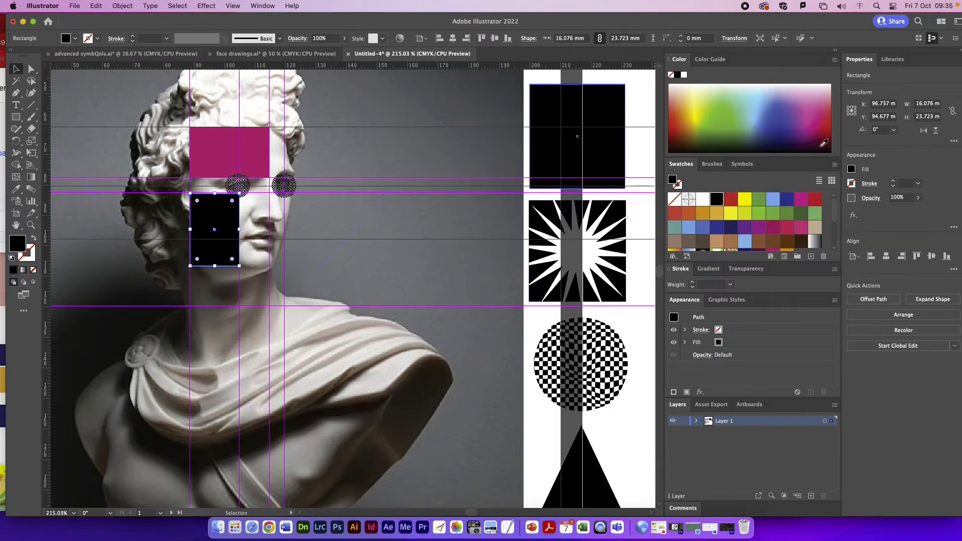
{"action": "scroll", "coordinate": [771, 231], "scroll_direction": "down", "scroll_amount": 3}
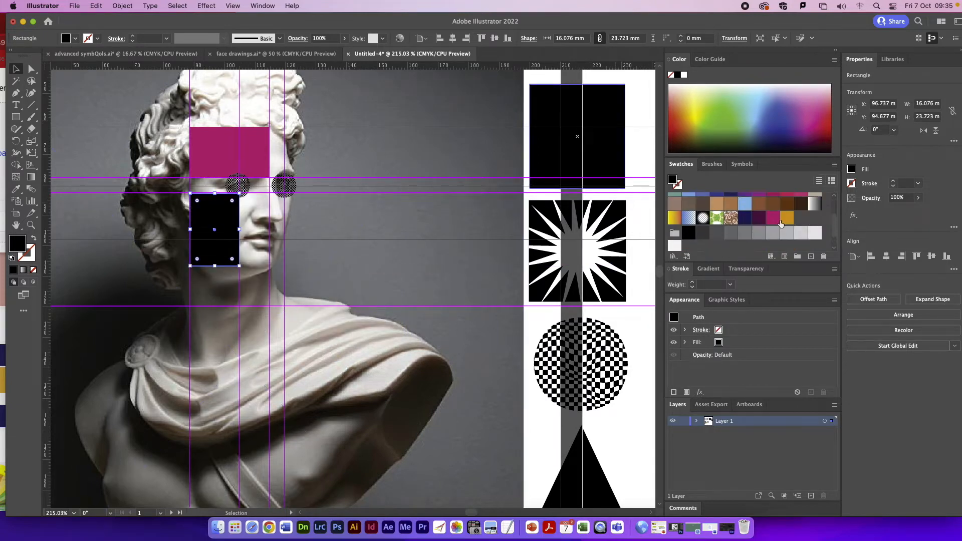
{"action": "left_click", "coordinate": [787, 218]}
Step: Bring the checkered circle nearest the gold rectangle to the front of the stacking order
{"action": "left_click", "coordinate": [237, 185]}
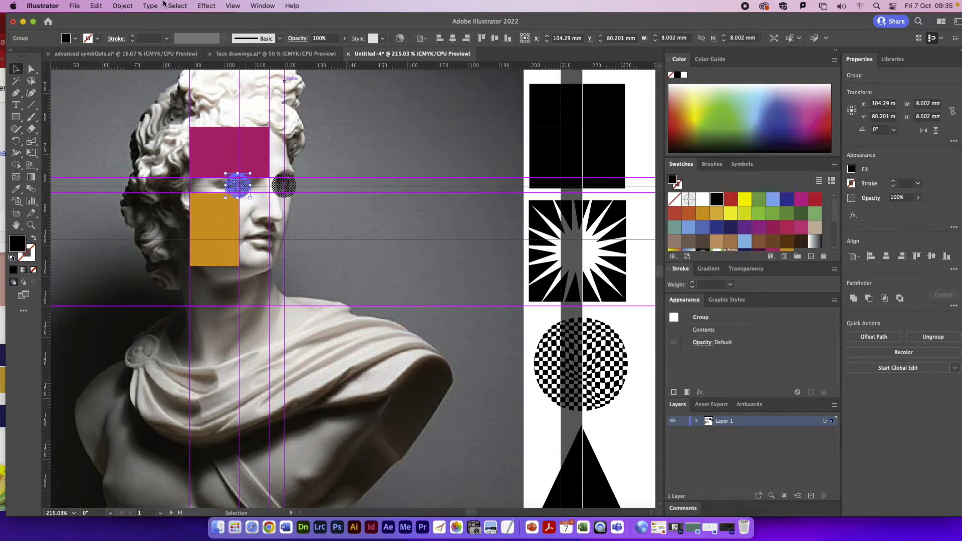
{"action": "left_click", "coordinate": [123, 6]}
{"action": "mouse_move", "coordinate": [150, 31]}
{"action": "left_click", "coordinate": [250, 29]}
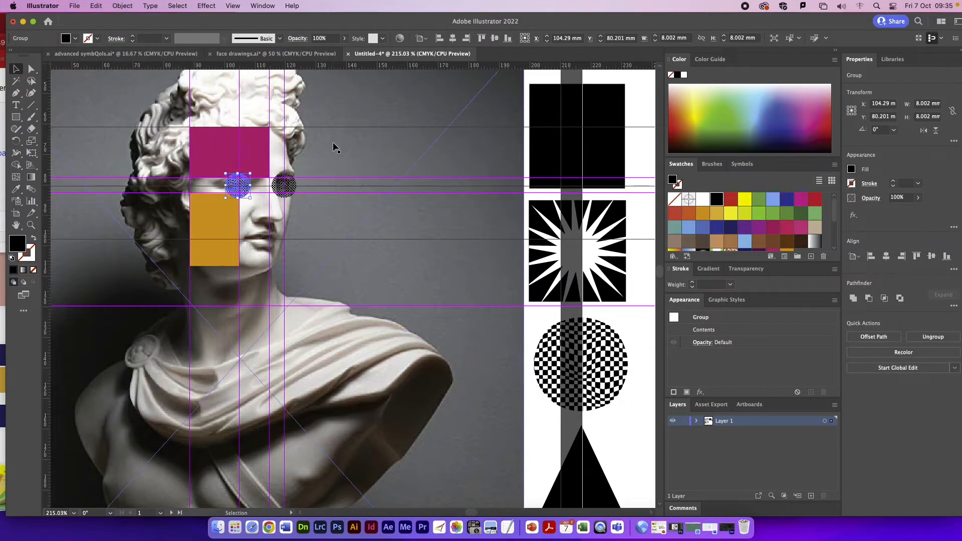
Step: Draw a triangle about 10 mm wide at the mouth beside the gold rectangle with the Pen tool and fill it dark purple
{"action": "left_click", "coordinate": [18, 94]}
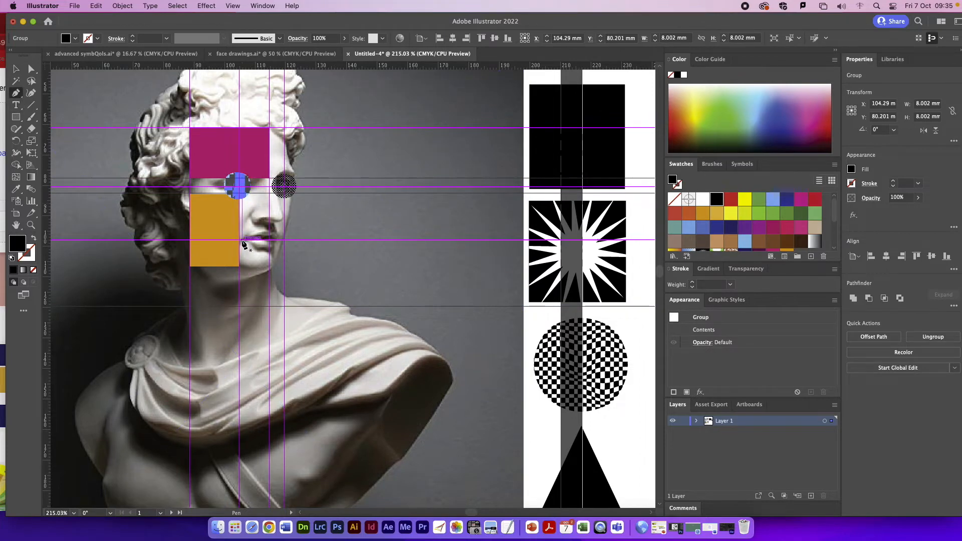
{"action": "left_click", "coordinate": [239, 267]}
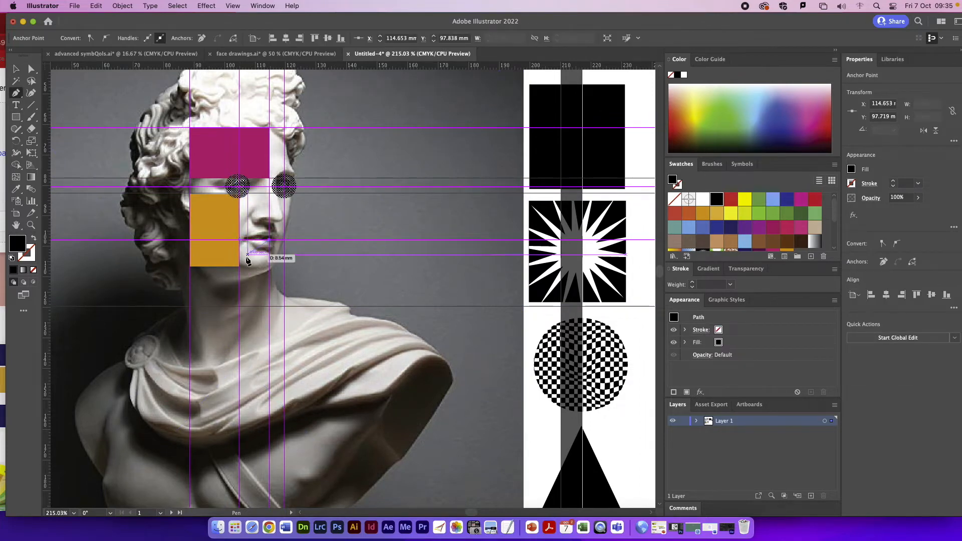
{"action": "left_click", "coordinate": [240, 267]}
{"action": "left_click", "coordinate": [15, 68]}
{"action": "left_click", "coordinate": [248, 258]}
{"action": "scroll", "coordinate": [772, 225], "scroll_direction": "down", "scroll_amount": 3}
{"action": "left_click", "coordinate": [759, 199]}
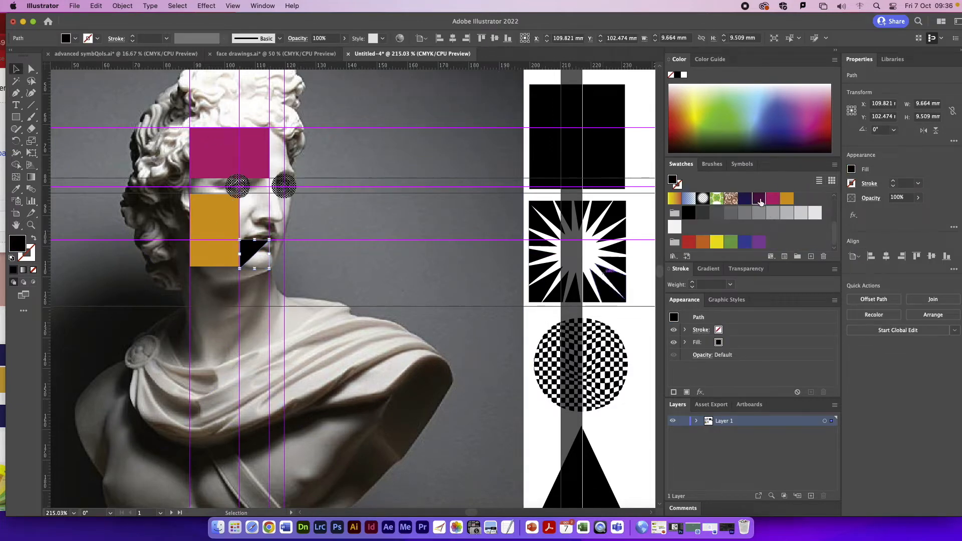
{"action": "left_click", "coordinate": [331, 194]}
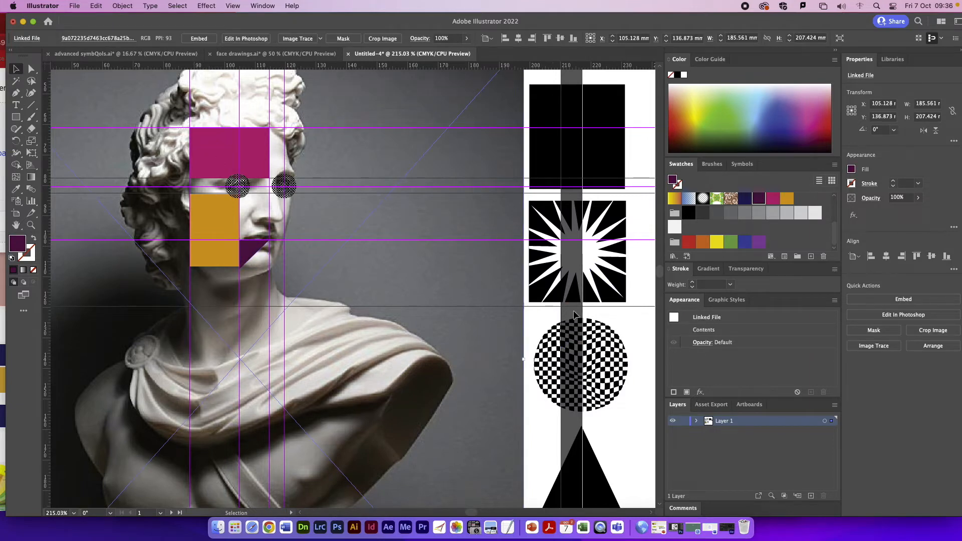
Step: Draw a rectangle about 26 by 75 mm from the hair down to the neck-base guide and fill it magenta
{"action": "left_click", "coordinate": [28, 116]}
{"action": "left_click", "coordinate": [22, 117]}
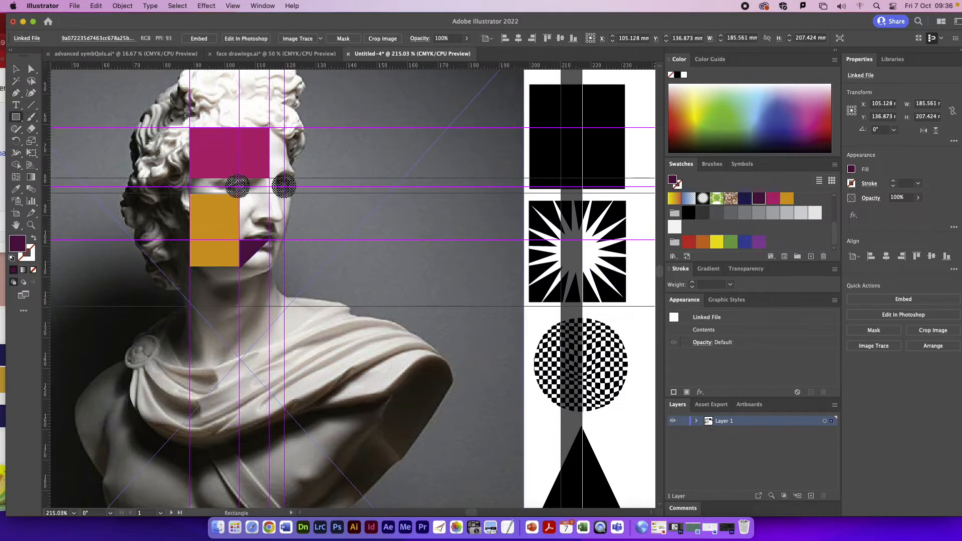
{"action": "left_click_drag", "start_coordinate": [190, 77], "coordinate": [269, 306]}
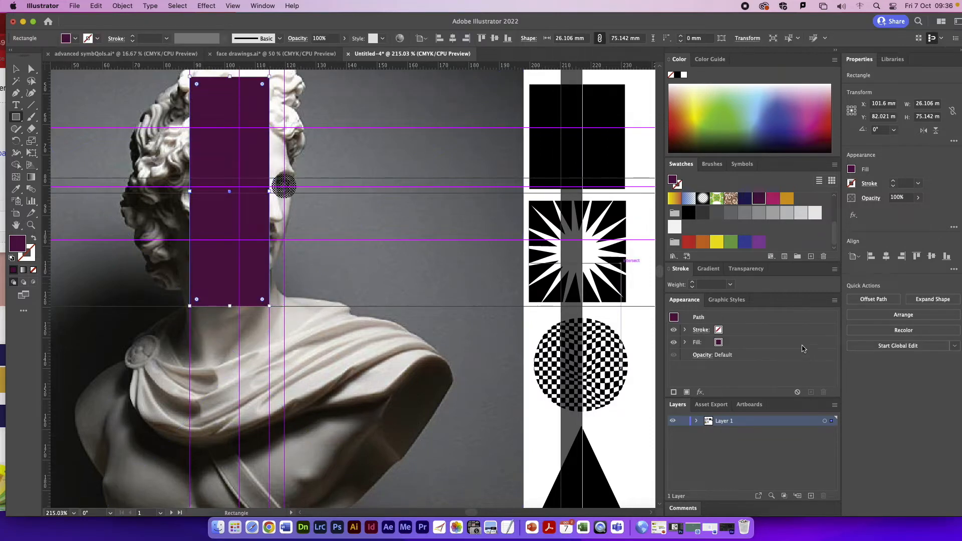
{"action": "left_click", "coordinate": [773, 198]}
{"action": "key", "text": "v"}
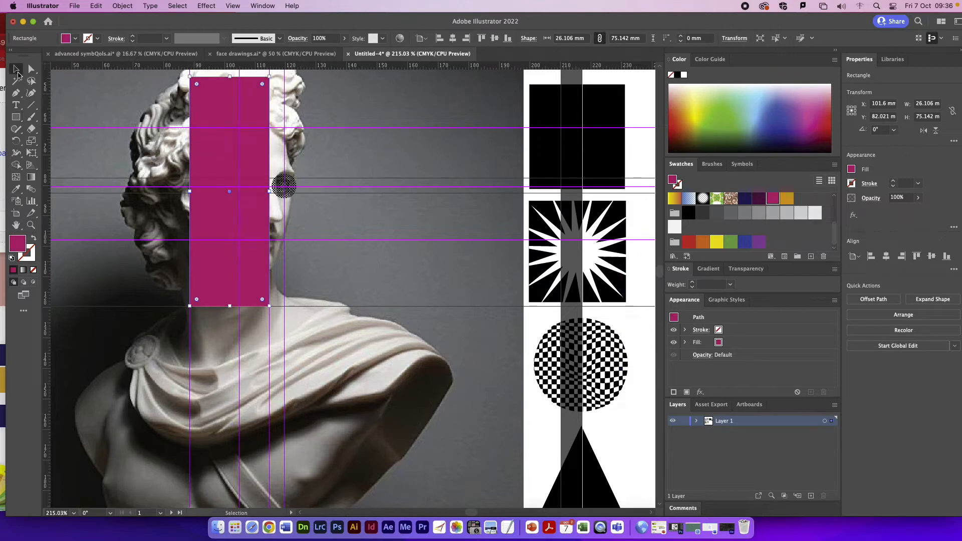
Step: Send the tall magenta rectangle and the bust photo to the back, behind the other face shapes
{"action": "key", "text": "super+a"}
{"action": "left_click", "coordinate": [122, 5]}
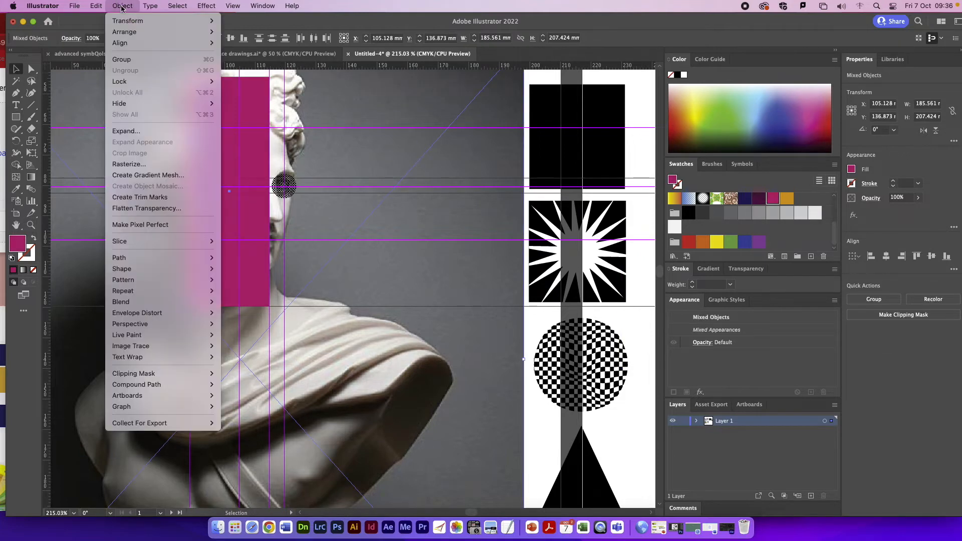
{"action": "mouse_move", "coordinate": [127, 38]}
{"action": "left_click", "coordinate": [253, 64]}
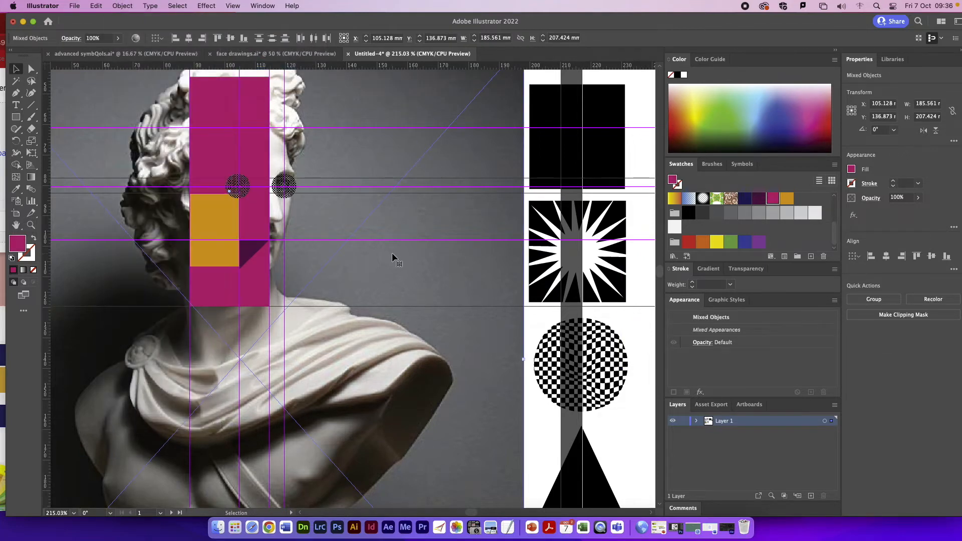
Step: Draw a narrow rectangle about 5 by 36 mm along the magenta rectangle's right edge, between the forehead and mouth guides, and fill it dark purple
{"action": "key", "text": "m"}
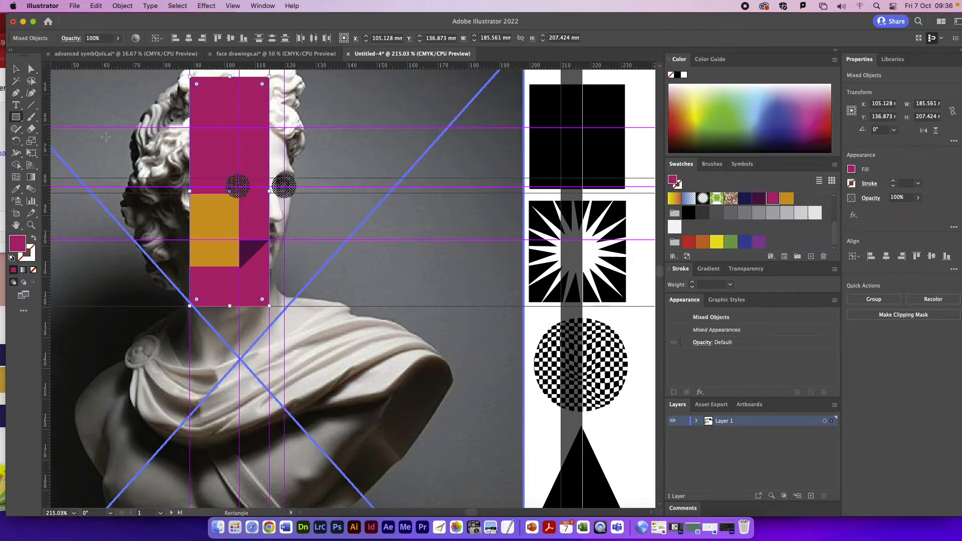
{"action": "left_click_drag", "start_coordinate": [269, 129], "coordinate": [285, 240]}
{"action": "left_click", "coordinate": [760, 201]}
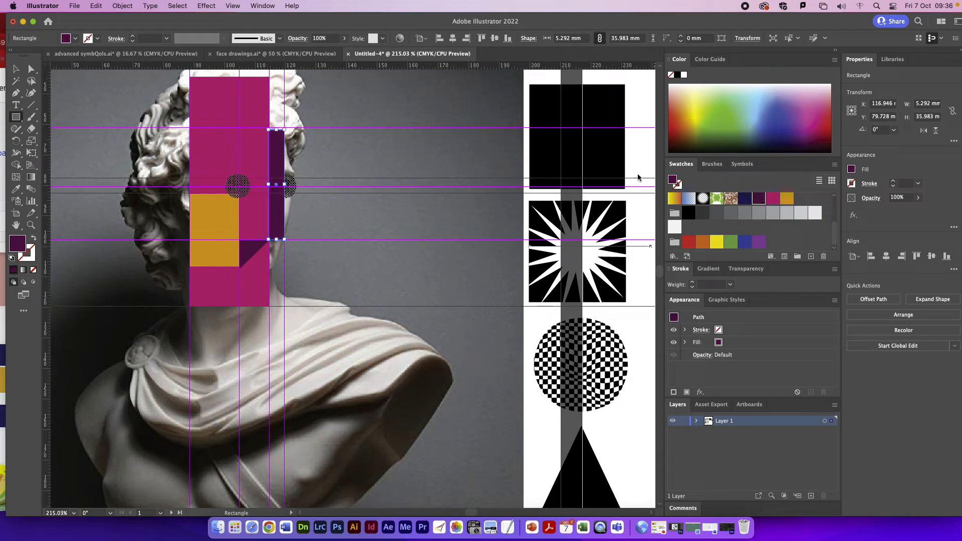
Step: Bring the checkered circle overlapping the narrow dark purple rectangle to the front of the stacking order
{"action": "key", "text": "a"}
{"action": "left_click", "coordinate": [295, 188]}
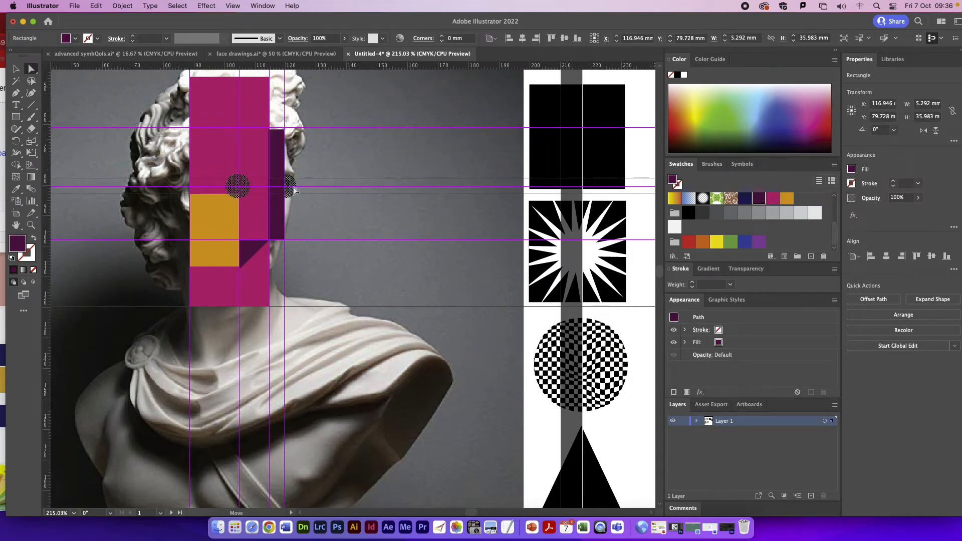
{"action": "key", "text": "v"}
{"action": "left_click", "coordinate": [344, 216]}
{"action": "left_click", "coordinate": [279, 190]}
{"action": "left_click_drag", "start_coordinate": [287, 189], "coordinate": [294, 186]}
{"action": "key", "text": "super+z"}
{"action": "left_click", "coordinate": [294, 189]}
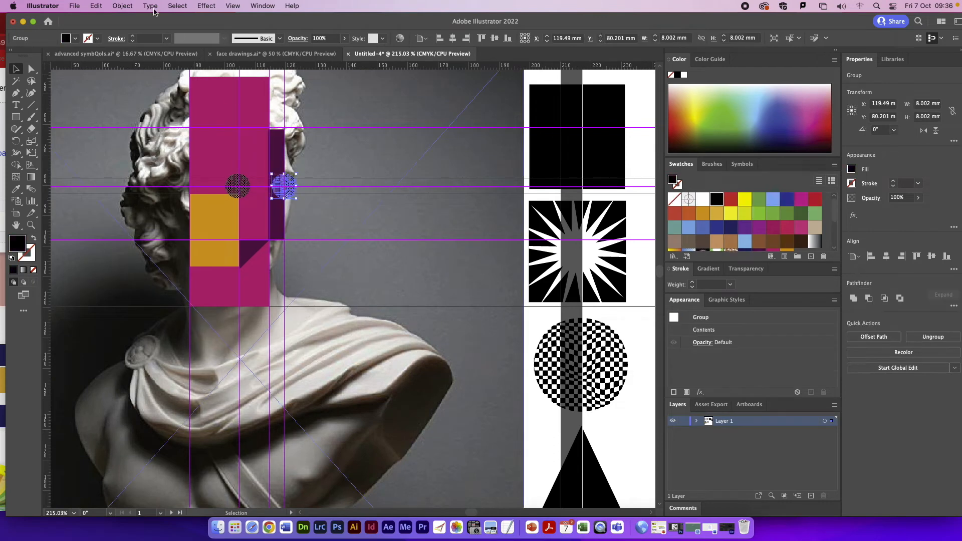
{"action": "left_click", "coordinate": [122, 6]}
{"action": "mouse_move", "coordinate": [150, 31]}
{"action": "left_click", "coordinate": [271, 31]}
Step: Delete the bust photo to review the face shapes alone, and undo the deletion
{"action": "left_click", "coordinate": [487, 240]}
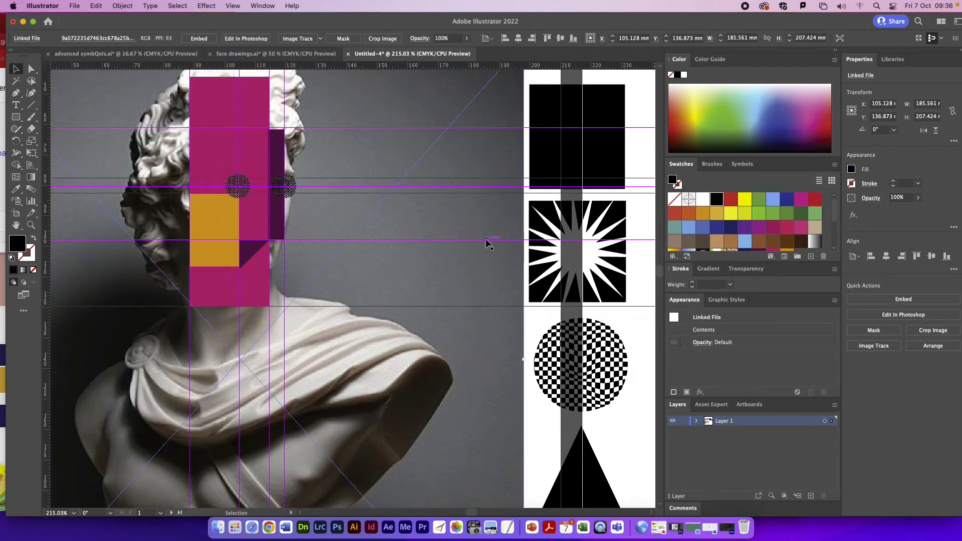
{"action": "left_click", "coordinate": [457, 271]}
{"action": "key", "text": "Delete"}
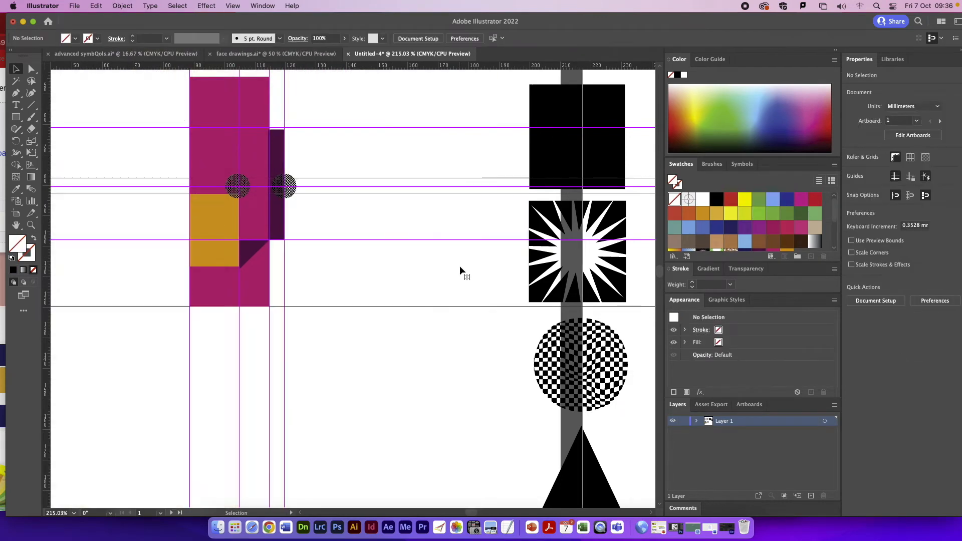
{"action": "key", "text": "super+z"}
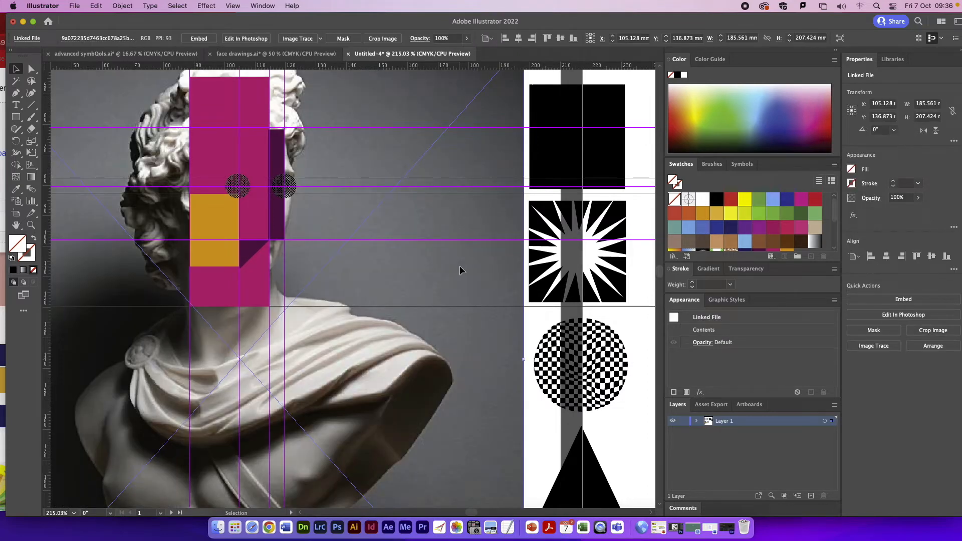
Step: Draw an unfilled rectangle about 49 by 59 mm around the face, from the forehead guide to the neck-base guide, and give it a gold stroke
{"action": "key", "text": "super+equal"}
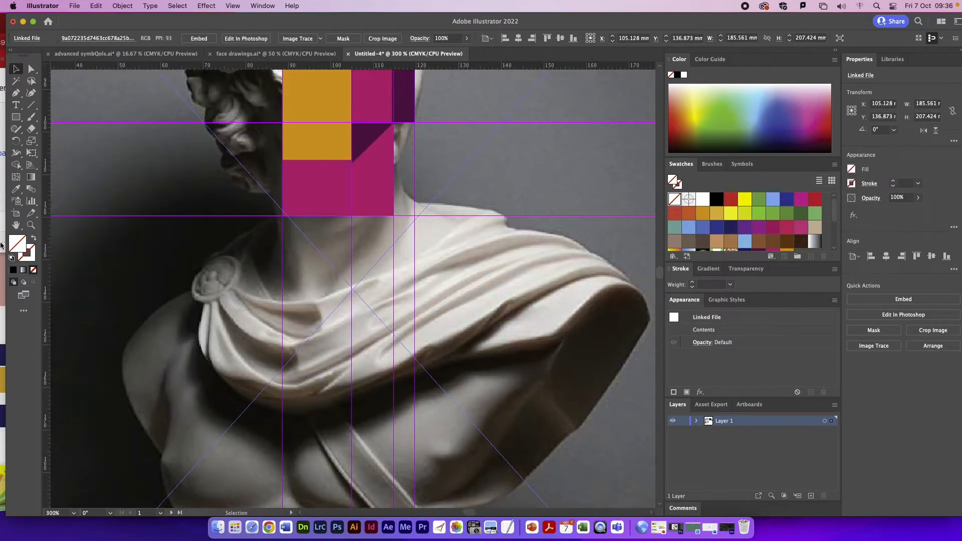
{"action": "left_click", "coordinate": [14, 224]}
{"action": "left_click_drag", "start_coordinate": [115, 225], "coordinate": [121, 411]}
{"action": "left_click", "coordinate": [17, 117]}
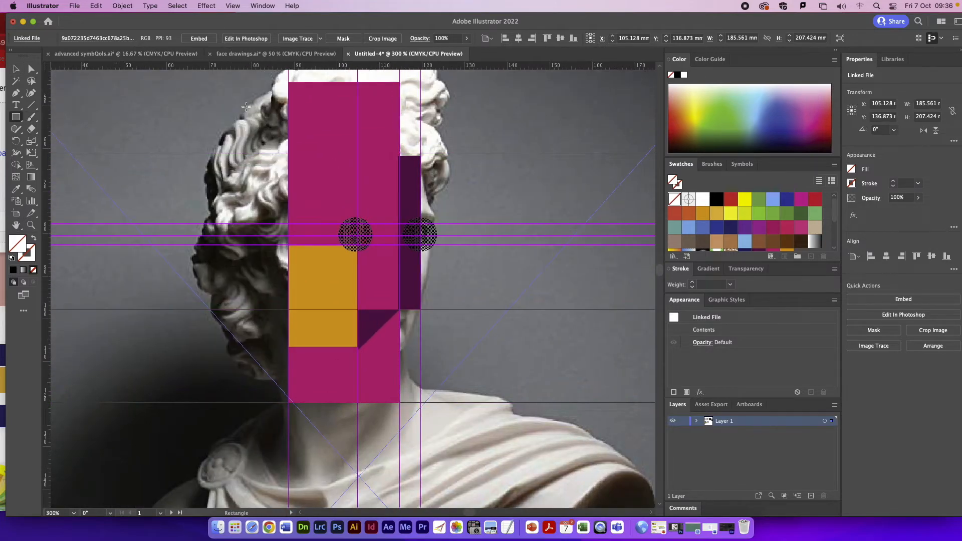
{"action": "mouse_move", "coordinate": [214, 153]}
{"action": "left_mouse_down"}
{"action": "mouse_move", "coordinate": [306, 206]}
{"action": "mouse_move", "coordinate": [422, 402]}
{"action": "left_mouse_up"}
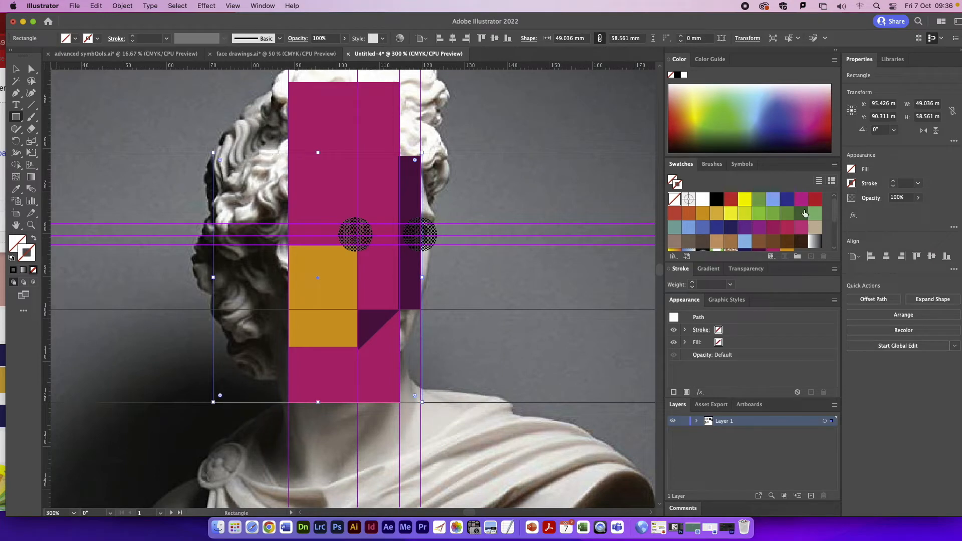
{"action": "scroll", "coordinate": [806, 213], "scroll_direction": "down", "scroll_amount": 3}
{"action": "left_click", "coordinate": [792, 201]}
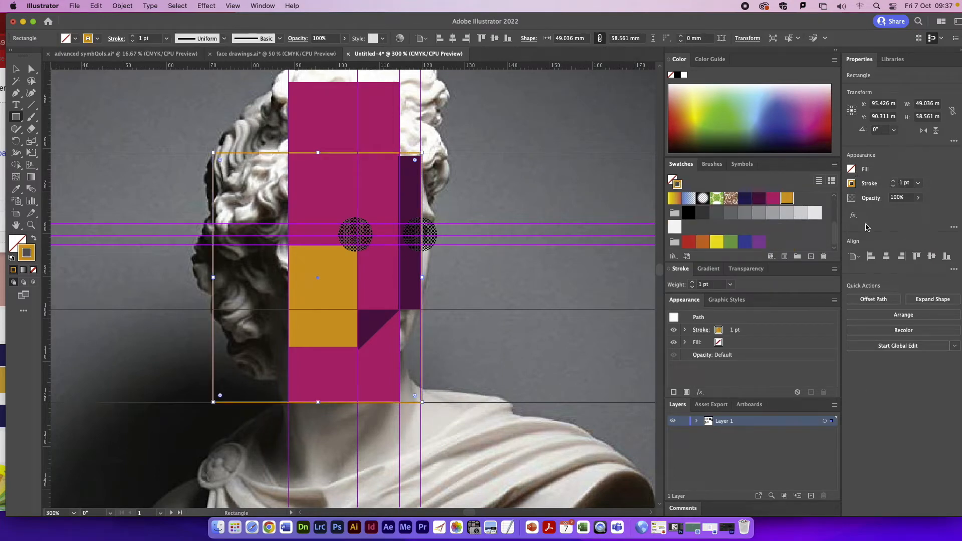
Step: Turn the face rectangle's gold stroke into a dashed line with 10 pt dashes and 10 pt gaps
{"action": "left_click_drag", "start_coordinate": [840, 20], "coordinate": [800, 21]}
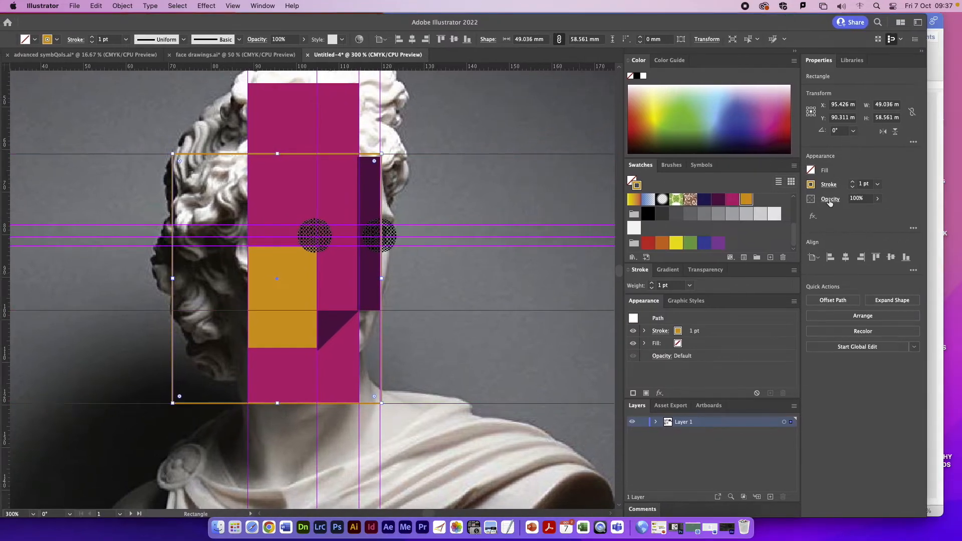
{"action": "left_click", "coordinate": [829, 185]}
{"action": "left_click", "coordinate": [729, 256]}
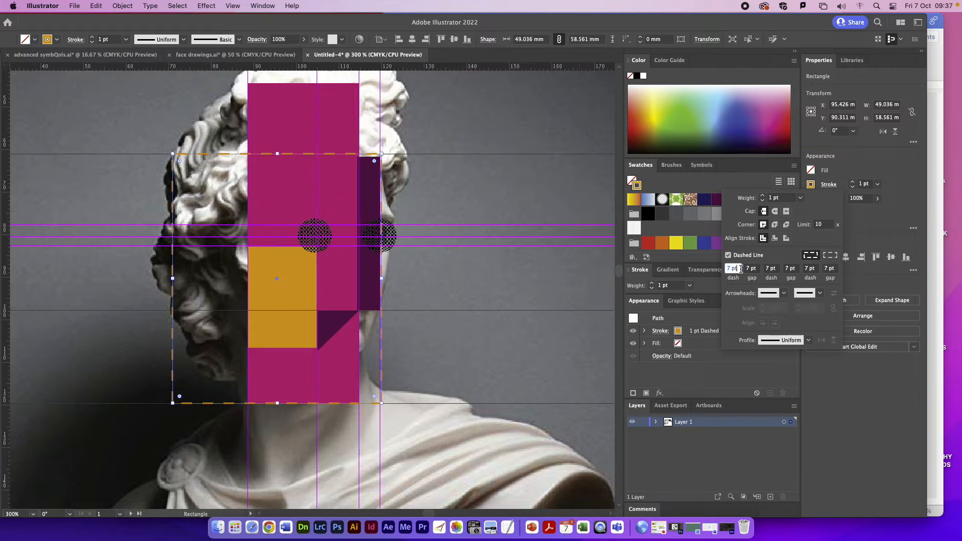
{"action": "type", "text": "10"}
{"action": "key", "text": "Tab"}
{"action": "type", "text": "10"}
{"action": "key", "text": "Tab"}
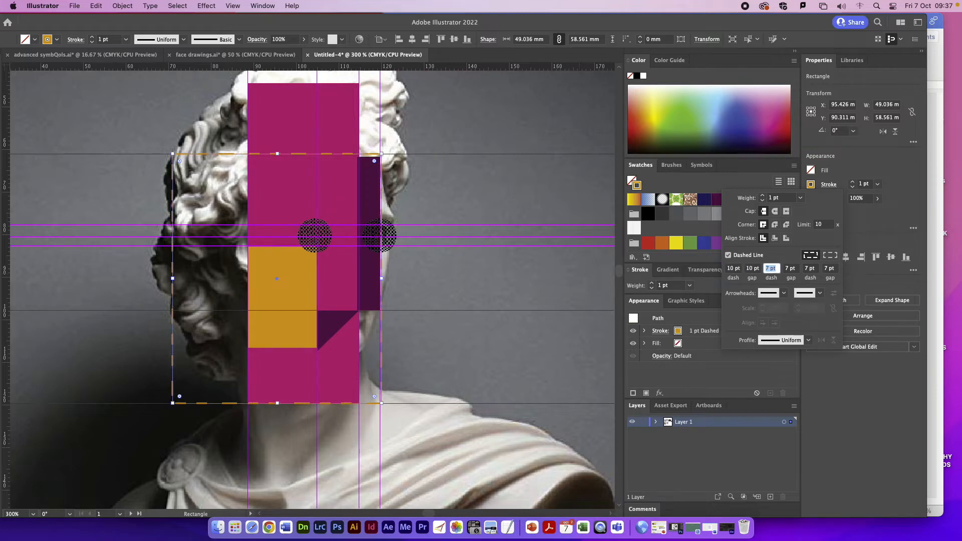
{"action": "key", "text": "Tab"}
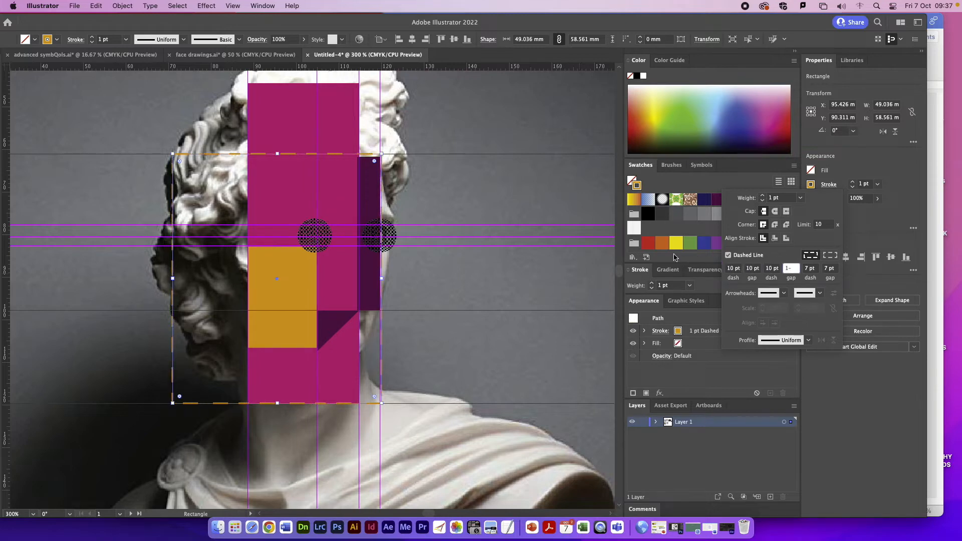
{"action": "type", "text": "10"}
{"action": "key", "text": "Return"}
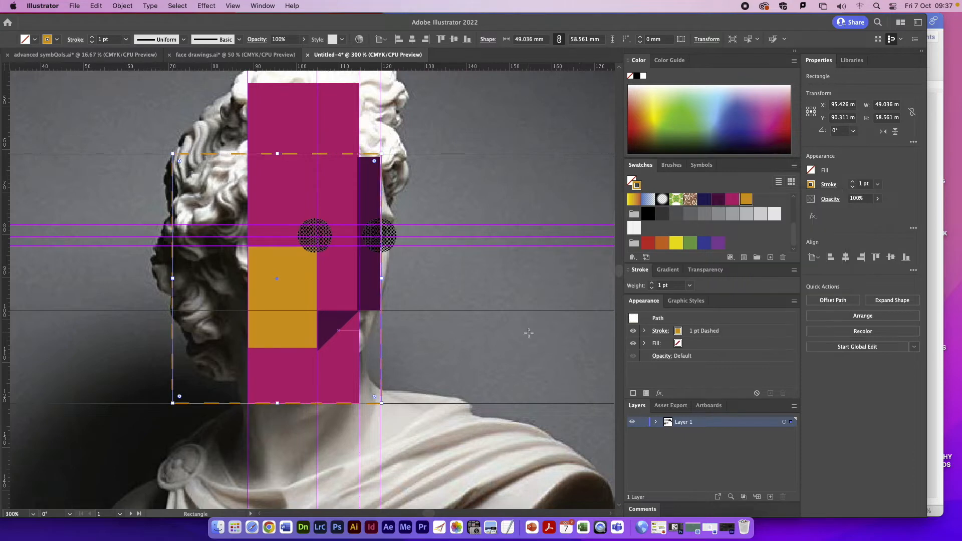
{"action": "left_click", "coordinate": [462, 337]}
{"action": "key", "text": "BackSpace"}
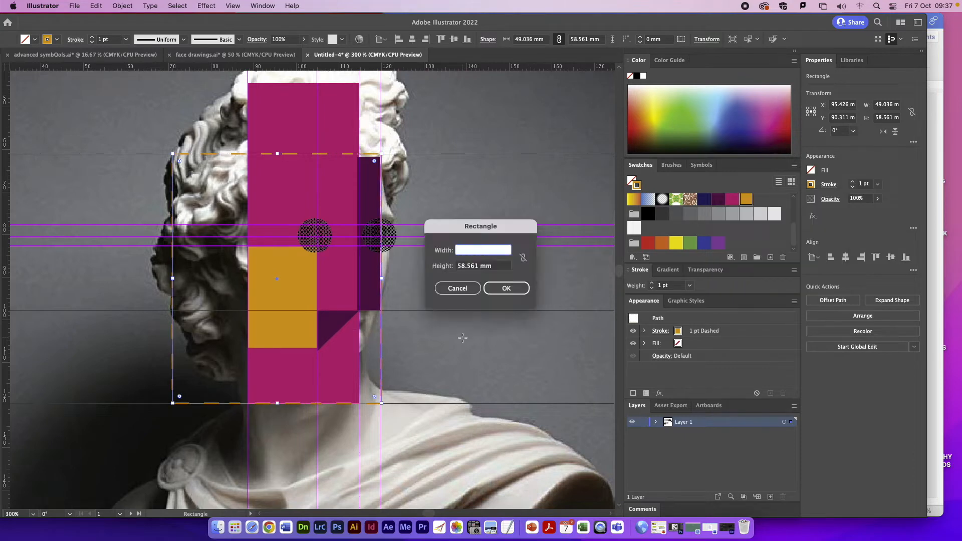
{"action": "left_click", "coordinate": [470, 292]}
{"action": "key", "text": "super+minus"}
{"action": "key", "text": "super+minus"}
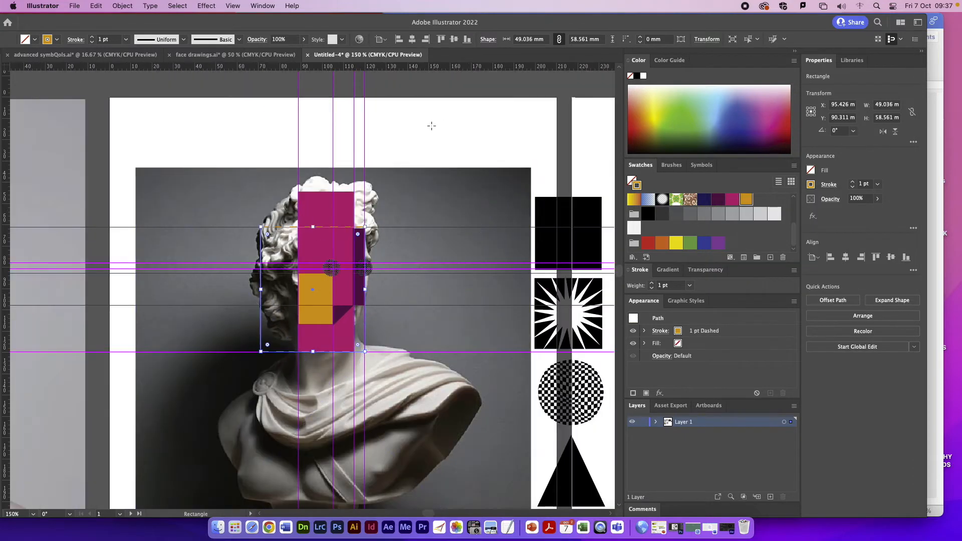
{"action": "left_click", "coordinate": [432, 125]}
{"action": "key", "text": "Escape"}
Step: Delete the bust photo to review the design with the dashed outline, and undo the deletion
{"action": "left_click_drag", "start_coordinate": [253, 25], "coordinate": [324, 25]}
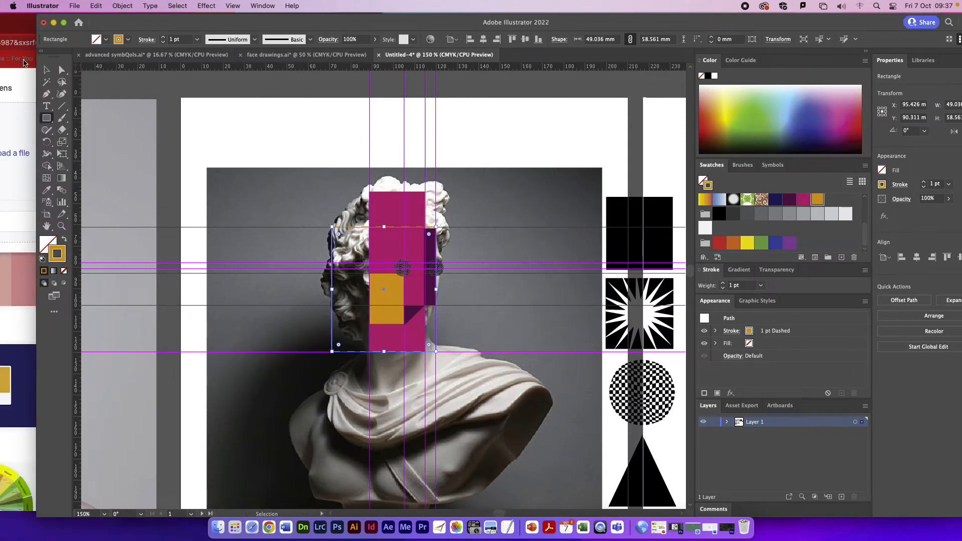
{"action": "left_click", "coordinate": [263, 176]}
{"action": "key", "text": "Delete"}
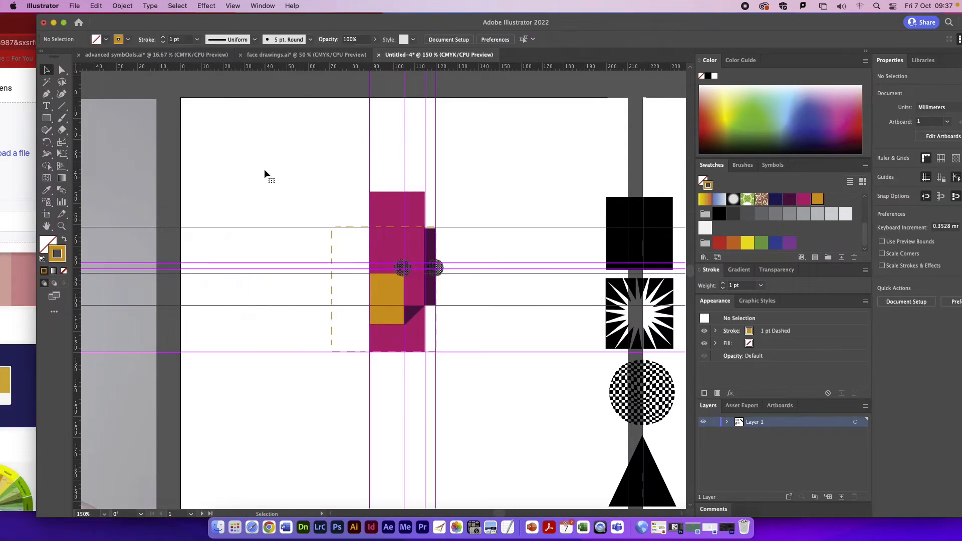
{"action": "key", "text": "super+z"}
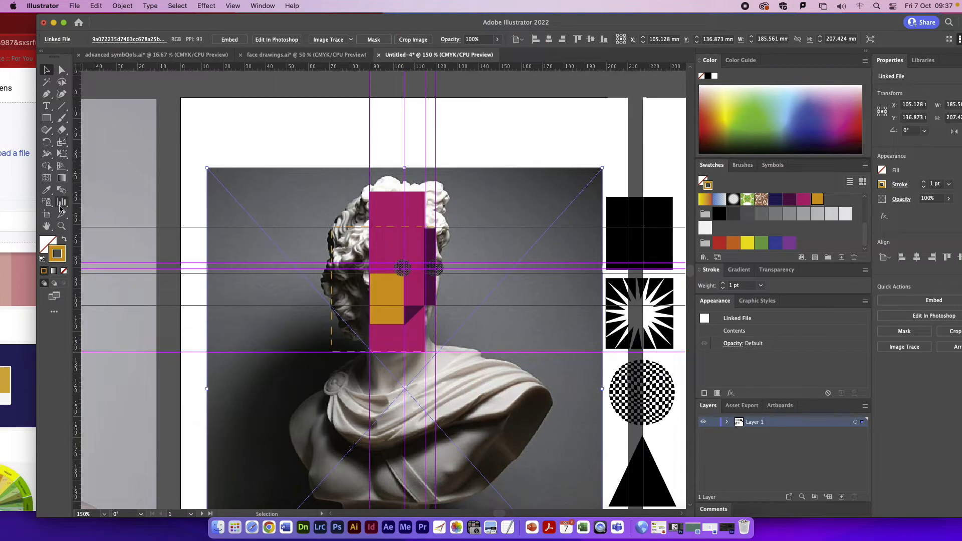
Step: Copy the black triangle symbol onto the chest, enlarge it to about 83 by 87 mm and rotate it 180° so its base meets the neck-base guide
{"action": "key", "text": "super+equal"}
{"action": "left_click", "coordinate": [674, 438]}
{"action": "key", "text": "super+c"}
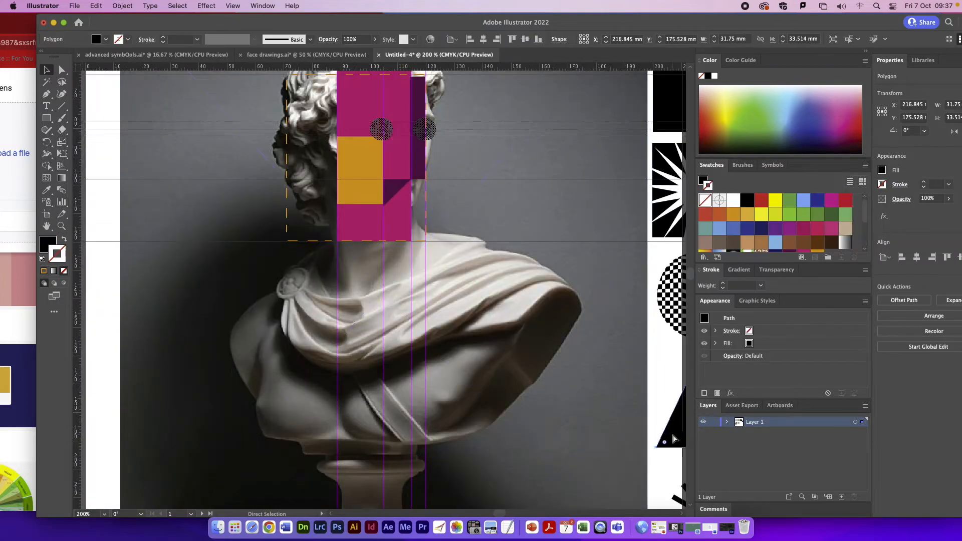
{"action": "key", "text": "super+v"}
{"action": "left_click_drag", "start_coordinate": [429, 336], "coordinate": [431, 332]}
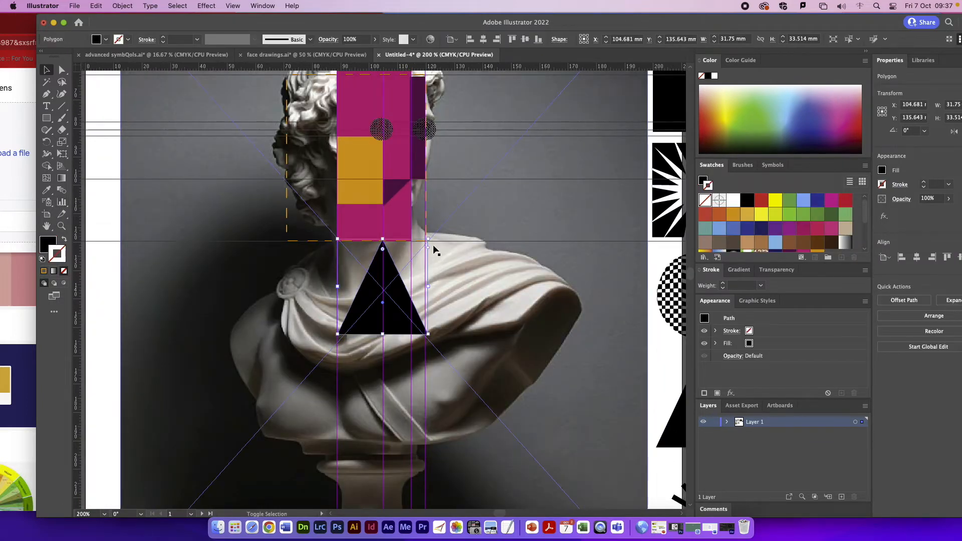
{"action": "left_click_drag", "start_coordinate": [436, 251], "coordinate": [254, 428]}
{"action": "left_click_drag", "start_coordinate": [428, 272], "coordinate": [573, 206]}
{"action": "scroll", "coordinate": [535, 228], "scroll_direction": "right", "scroll_amount": 1}
{"action": "left_click_drag", "start_coordinate": [469, 221], "coordinate": [392, 345]}
Step: Fill the inverted chest triangle magenta and give it a 1 pt black stroke
{"action": "scroll", "coordinate": [815, 251], "scroll_direction": "down", "scroll_amount": 5}
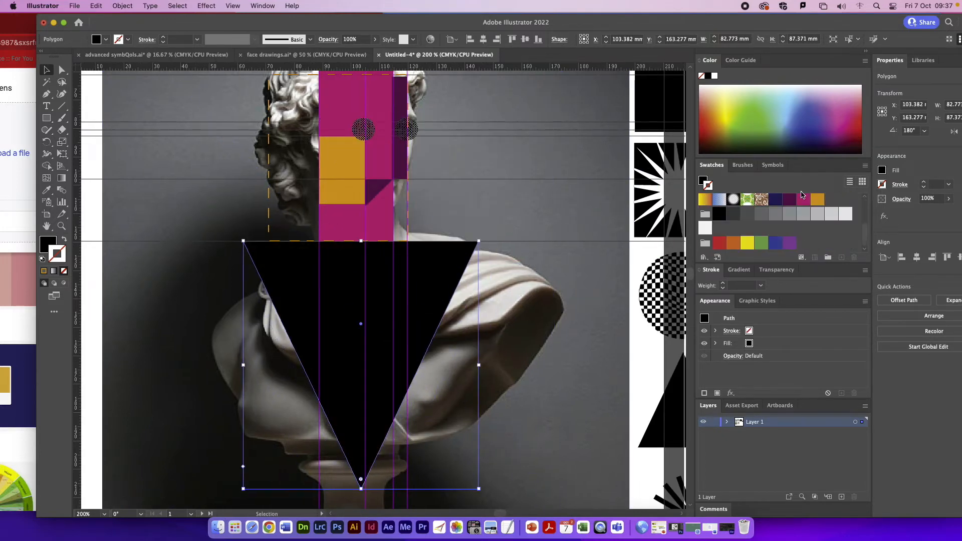
{"action": "left_click", "coordinate": [804, 199]}
{"action": "left_click", "coordinate": [63, 240]}
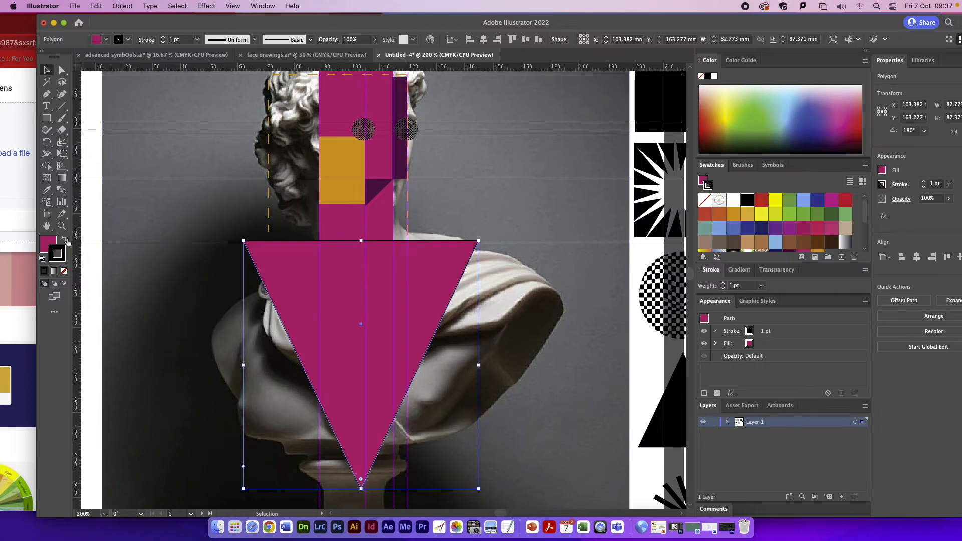
Step: Delete the bust photo to review the design with the chest triangle, and undo the deletion
{"action": "left_click", "coordinate": [599, 321]}
{"action": "key", "text": "Delete"}
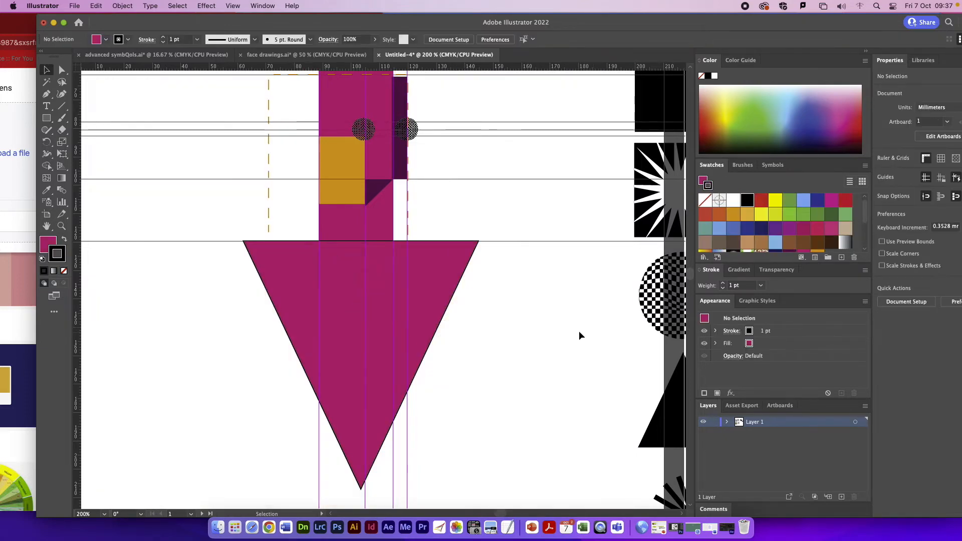
{"action": "scroll", "coordinate": [572, 333], "scroll_direction": "up", "scroll_amount": 2}
{"action": "scroll", "coordinate": [552, 328], "scroll_direction": "up", "scroll_amount": 1}
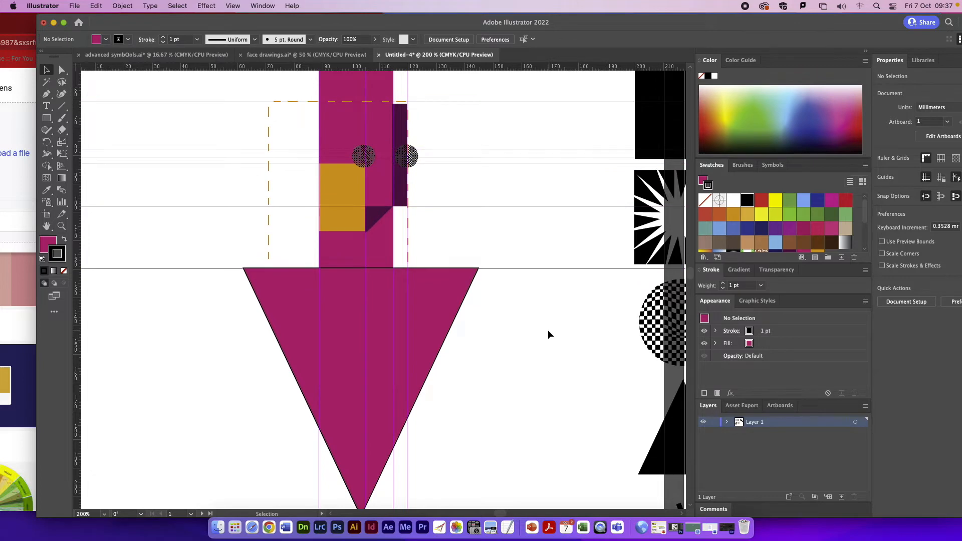
{"action": "key", "text": "super+z"}
Step: Draw a rectangle about 23 by 49 mm down from the forehead guide, against the magenta rectangle's left edge, filled navy with no stroke
{"action": "scroll", "coordinate": [325, 299], "scroll_direction": "up", "scroll_amount": 7}
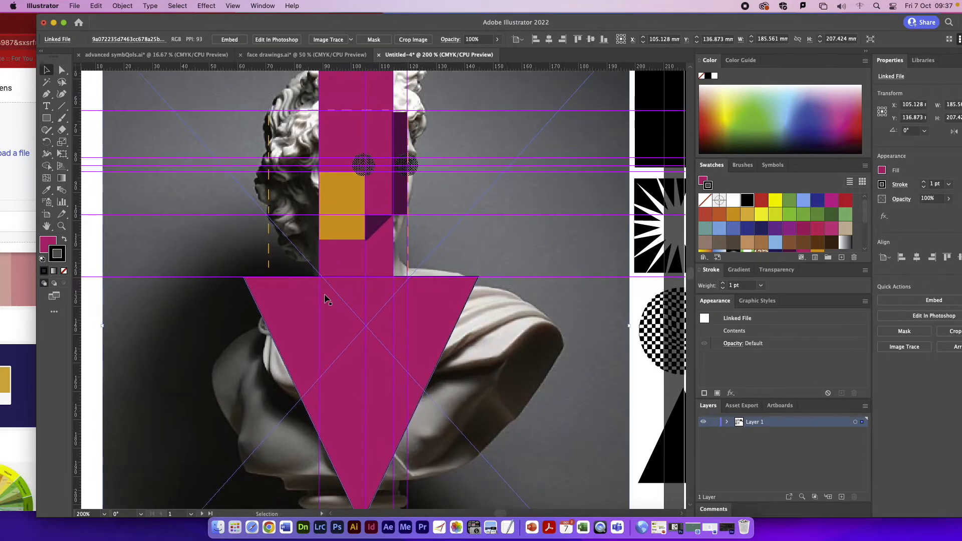
{"action": "key", "text": "super+plus"}
{"action": "scroll", "coordinate": [225, 118], "scroll_direction": "up", "scroll_amount": 20}
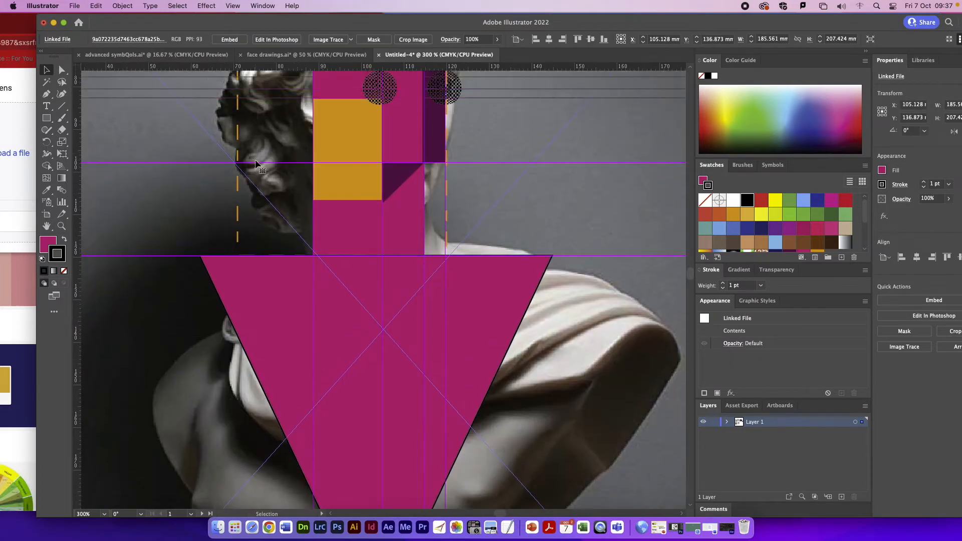
{"action": "left_click", "coordinate": [47, 117]}
{"action": "mouse_move", "coordinate": [213, 193]}
{"action": "left_mouse_down"}
{"action": "mouse_move", "coordinate": [321, 378]}
{"action": "mouse_move", "coordinate": [313, 402]}
{"action": "left_mouse_up"}
{"action": "scroll", "coordinate": [819, 228], "scroll_direction": "down", "scroll_amount": 2}
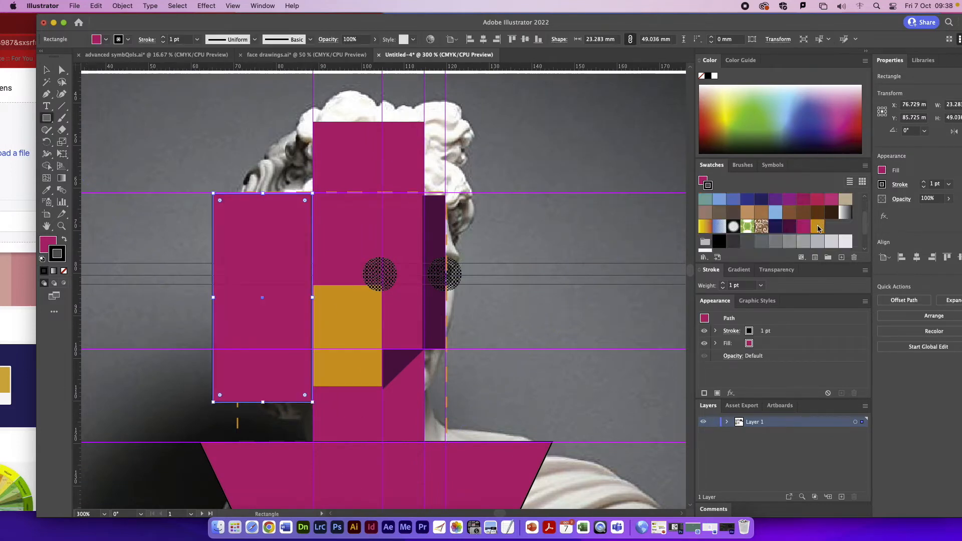
{"action": "left_click", "coordinate": [775, 226]}
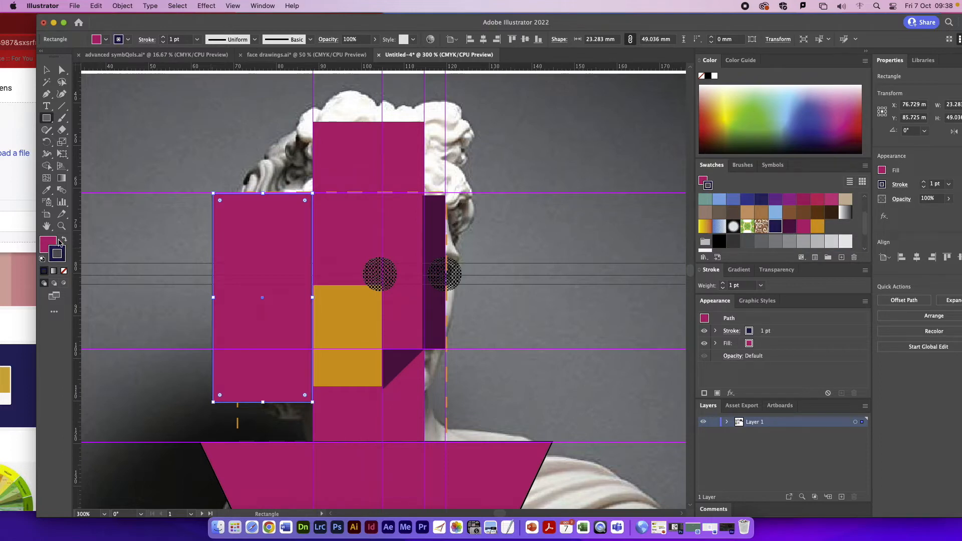
{"action": "left_click", "coordinate": [64, 240]}
{"action": "left_click", "coordinate": [64, 270]}
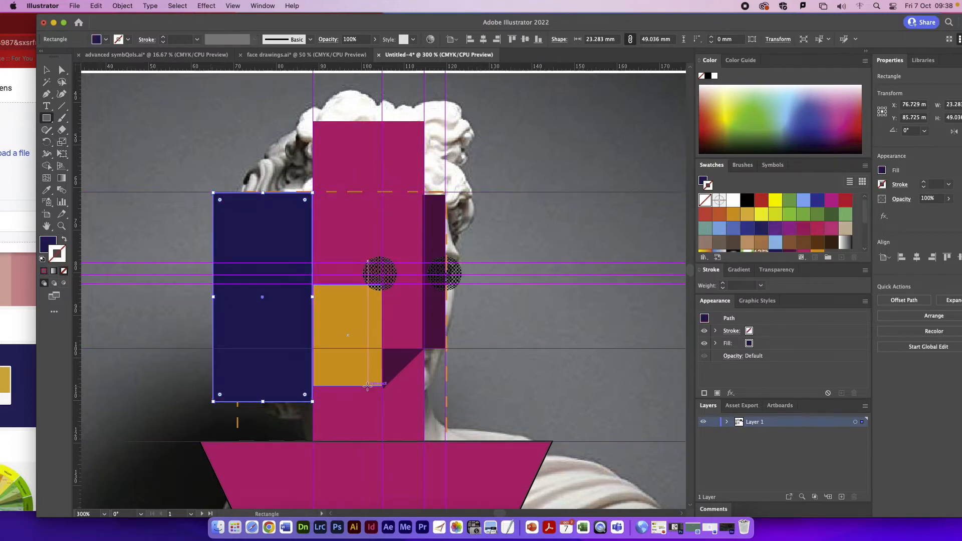
Step: Bring the gold dashed rectangle to the front, above the navy rectangle
{"action": "scroll", "coordinate": [302, 240], "scroll_direction": "down", "scroll_amount": 1}
{"action": "key", "text": "v"}
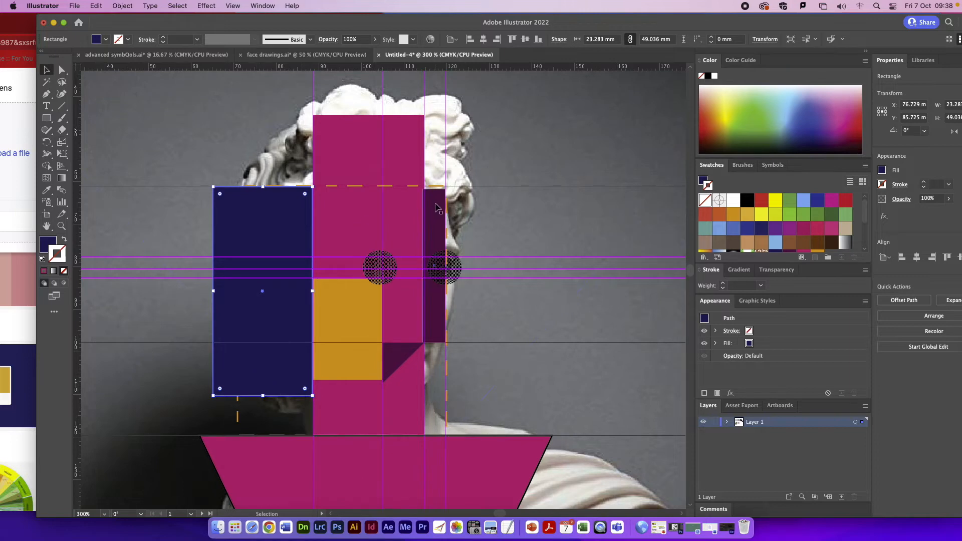
{"action": "scroll", "coordinate": [266, 278], "scroll_direction": "down", "scroll_amount": 1}
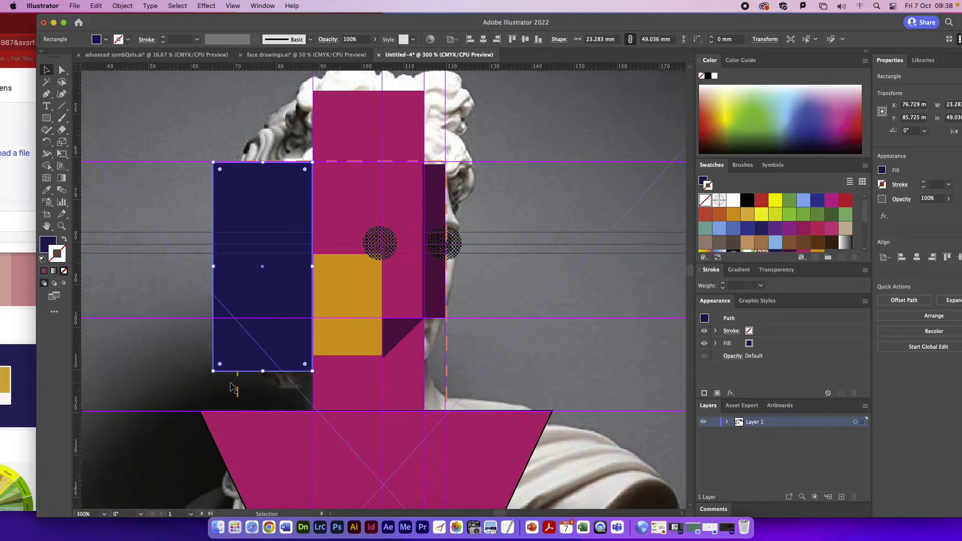
{"action": "left_click", "coordinate": [239, 393]}
{"action": "left_click", "coordinate": [122, 5]}
{"action": "mouse_move", "coordinate": [124, 32]}
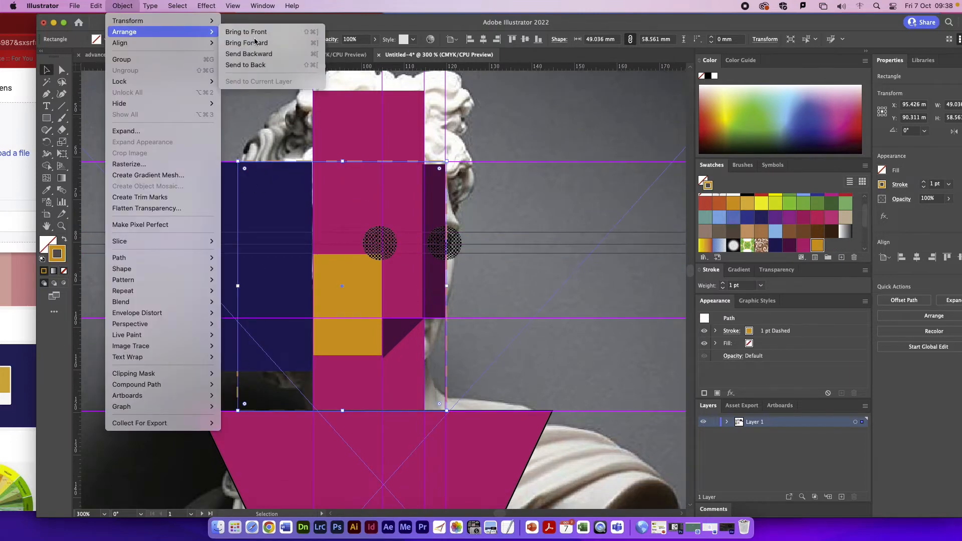
{"action": "left_click", "coordinate": [267, 31]}
{"action": "left_click", "coordinate": [537, 324]}
Step: Copy the gold dashed rectangle above the forehead guide, reduce its height to about 25 mm and narrow it to the outermost vertical guide
{"action": "scroll", "coordinate": [516, 320], "scroll_direction": "down", "scroll_amount": 1}
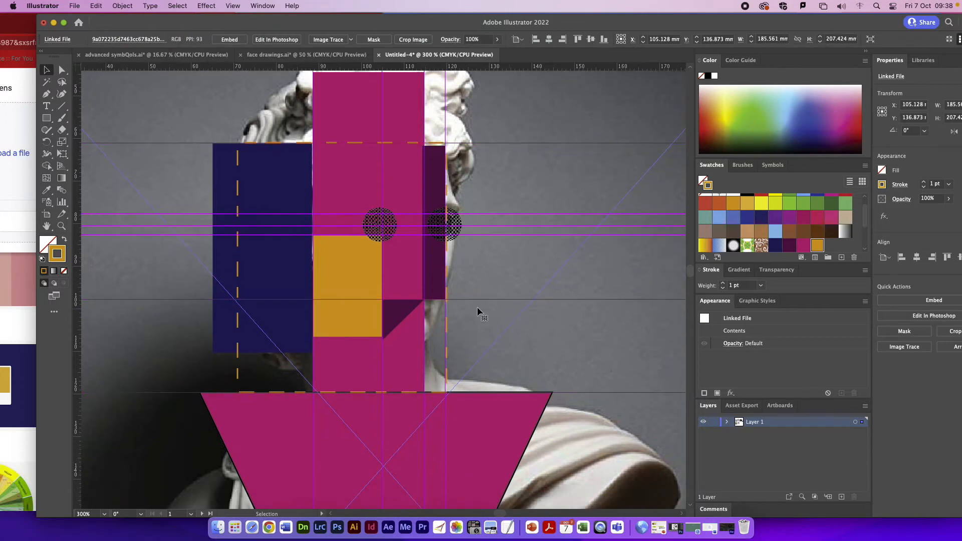
{"action": "scroll", "coordinate": [240, 268], "scroll_direction": "down", "scroll_amount": 1}
{"action": "key", "text": "super+minus"}
{"action": "key", "text": "super+minus"}
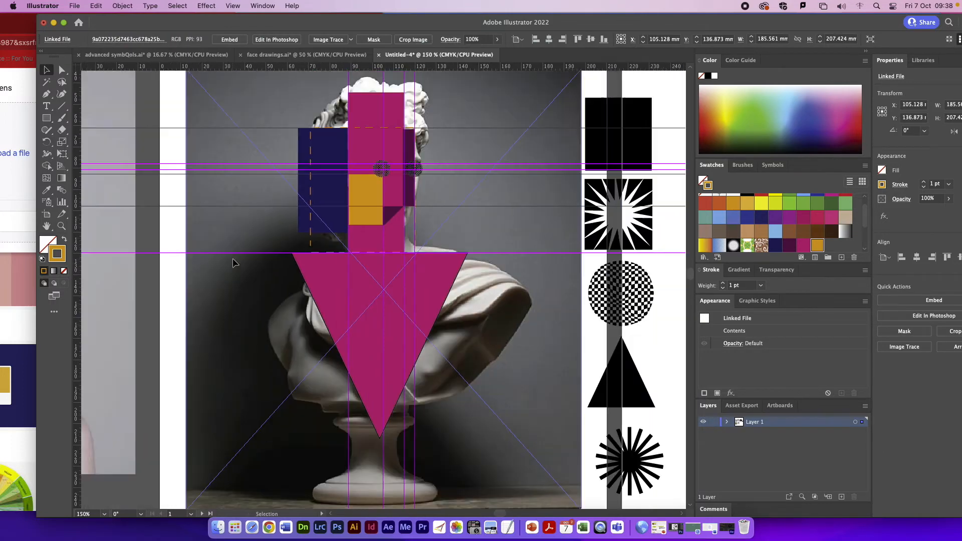
{"action": "left_click", "coordinate": [311, 193]}
{"action": "key", "text": "super+c"}
{"action": "key", "text": "super+v"}
{"action": "left_click_drag", "start_coordinate": [414, 227], "coordinate": [413, 69]}
{"action": "left_click_drag", "start_coordinate": [382, 201], "coordinate": [388, 128]}
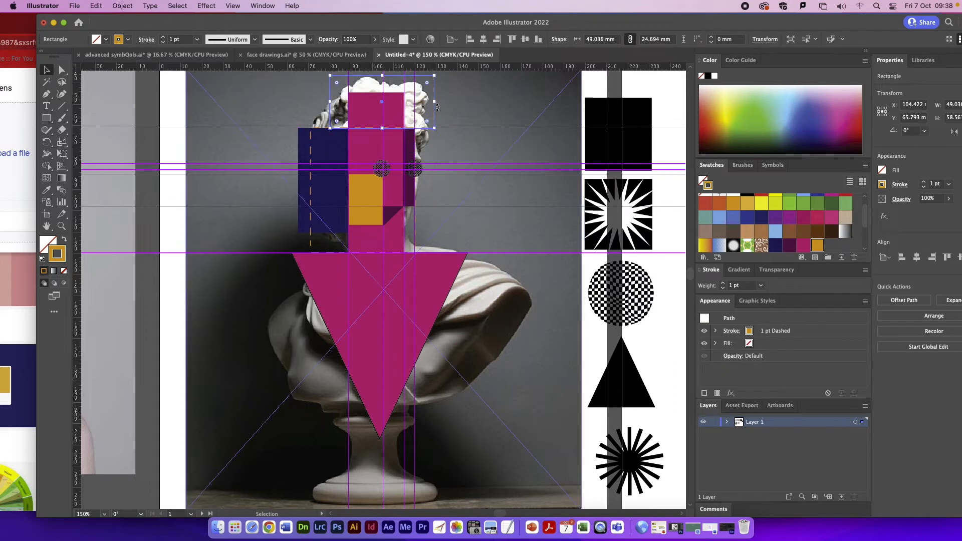
{"action": "left_click_drag", "start_coordinate": [434, 101], "coordinate": [416, 102]}
Step: Delete the bust photo to review the design with the second dashed outline, and undo the deletion
{"action": "left_click", "coordinate": [517, 237]}
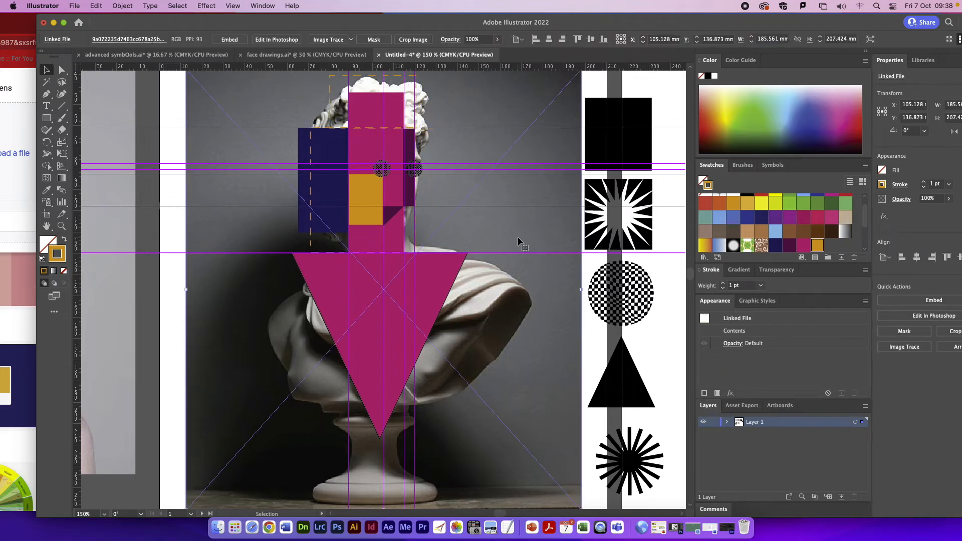
{"action": "key", "text": "Delete"}
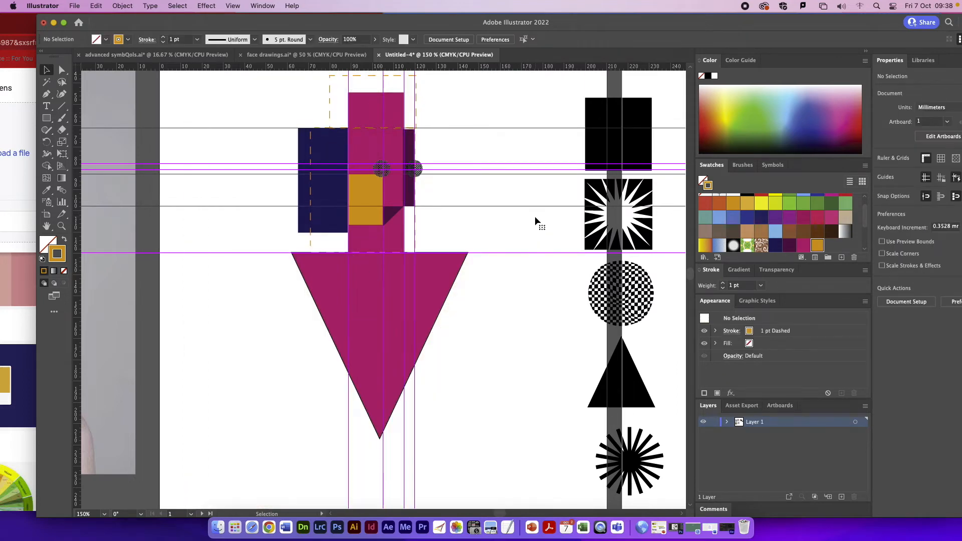
{"action": "scroll", "coordinate": [462, 262], "scroll_direction": "up", "scroll_amount": 2}
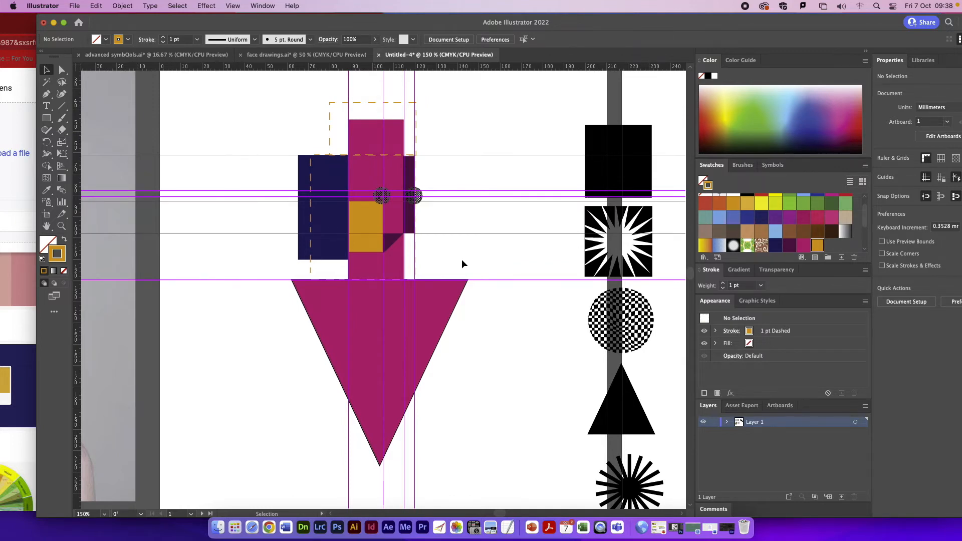
{"action": "key", "text": "ctrl+z"}
Step: Draw a triangle with the Pen tool in the upper-left corner of the forehead, between the forehead guide and the brow guide
{"action": "key", "text": "ctrl+equal"}
{"action": "key", "text": "ctrl+equal"}
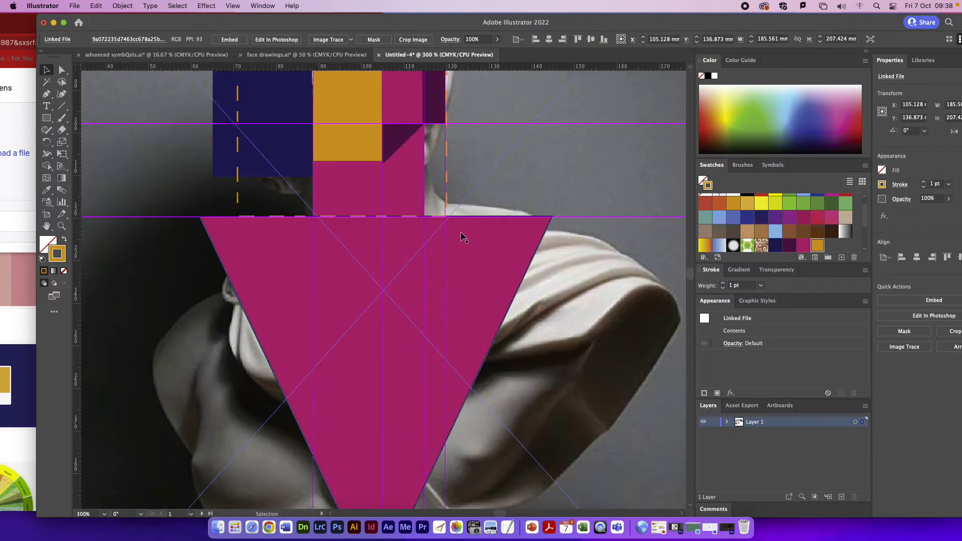
{"action": "scroll", "coordinate": [464, 260], "scroll_direction": "up", "scroll_amount": 4}
{"action": "scroll", "coordinate": [294, 148], "scroll_direction": "up", "scroll_amount": 2}
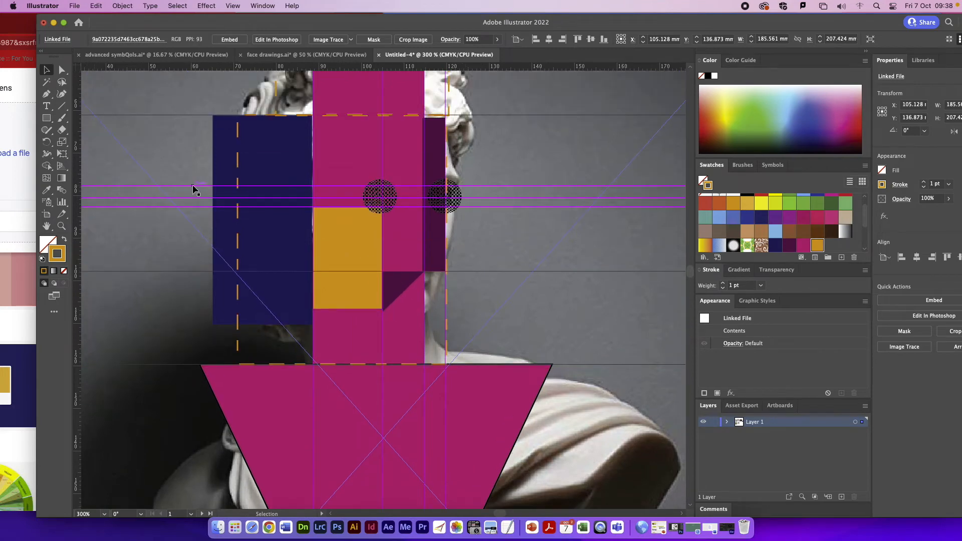
{"action": "scroll", "coordinate": [195, 189], "scroll_direction": "up", "scroll_amount": 2}
{"action": "left_click", "coordinate": [46, 94]}
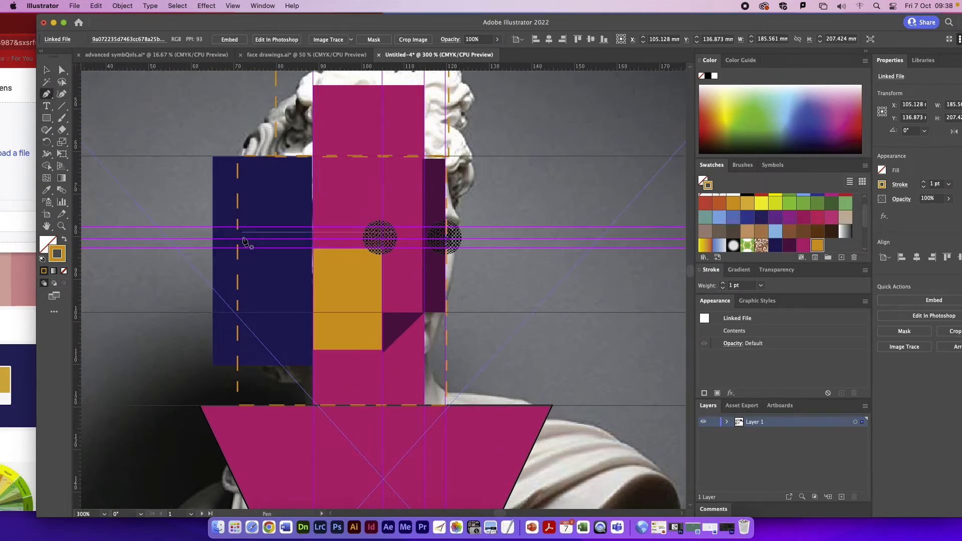
{"action": "left_click", "coordinate": [313, 226]}
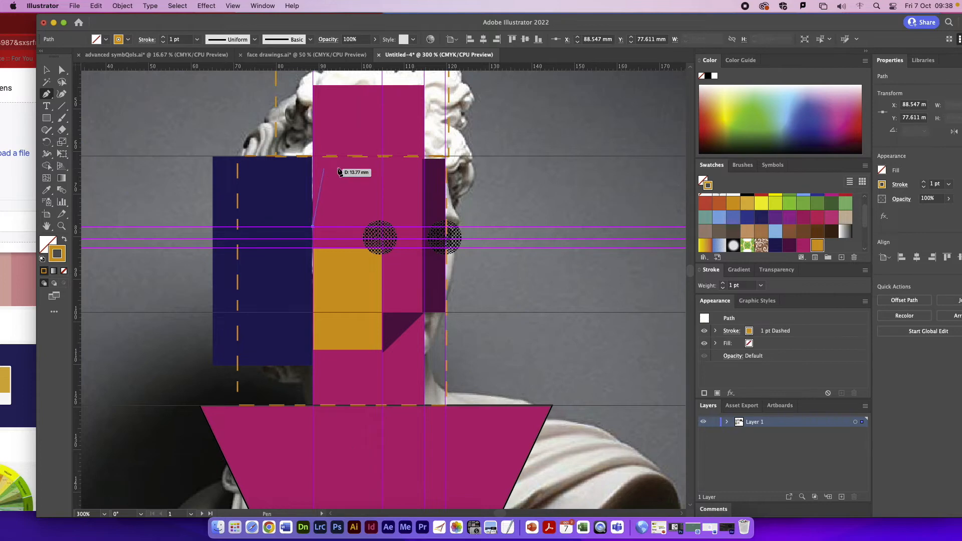
{"action": "left_click", "coordinate": [383, 158]}
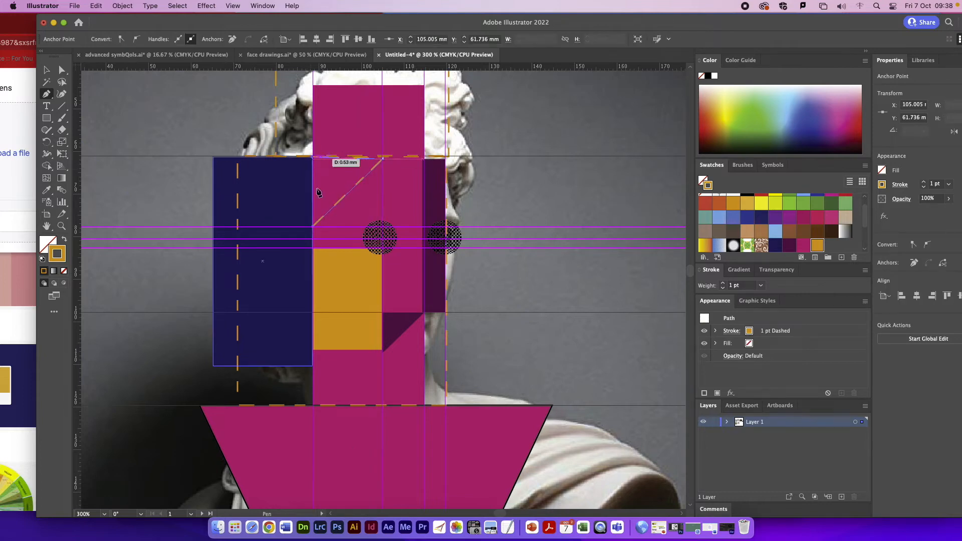
{"action": "left_click", "coordinate": [312, 227]}
{"action": "key", "text": "v"}
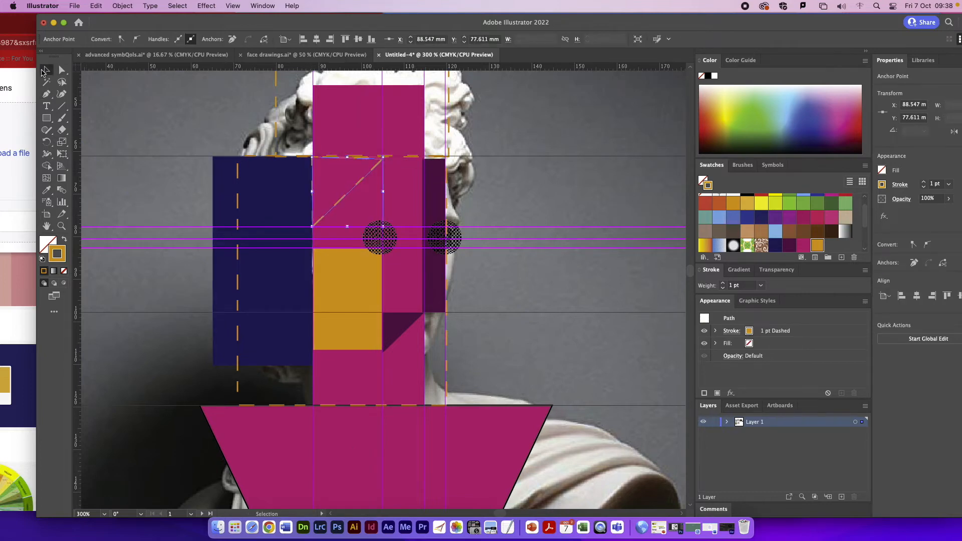
Step: Fill the forehead triangle gold and colour its dashed stroke dark purple
{"action": "left_click", "coordinate": [791, 247]}
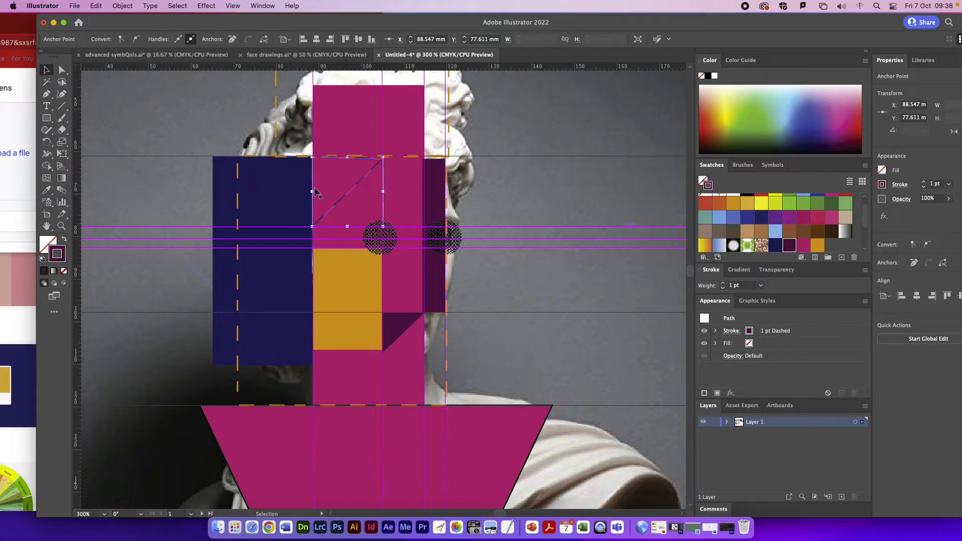
{"action": "scroll", "coordinate": [795, 254], "scroll_direction": "up", "scroll_amount": 1}
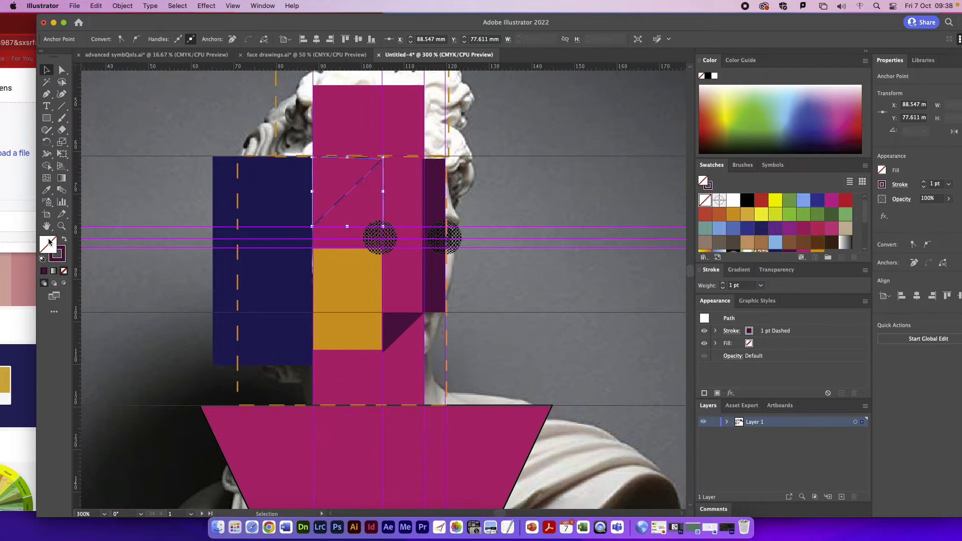
{"action": "left_click", "coordinate": [814, 252]}
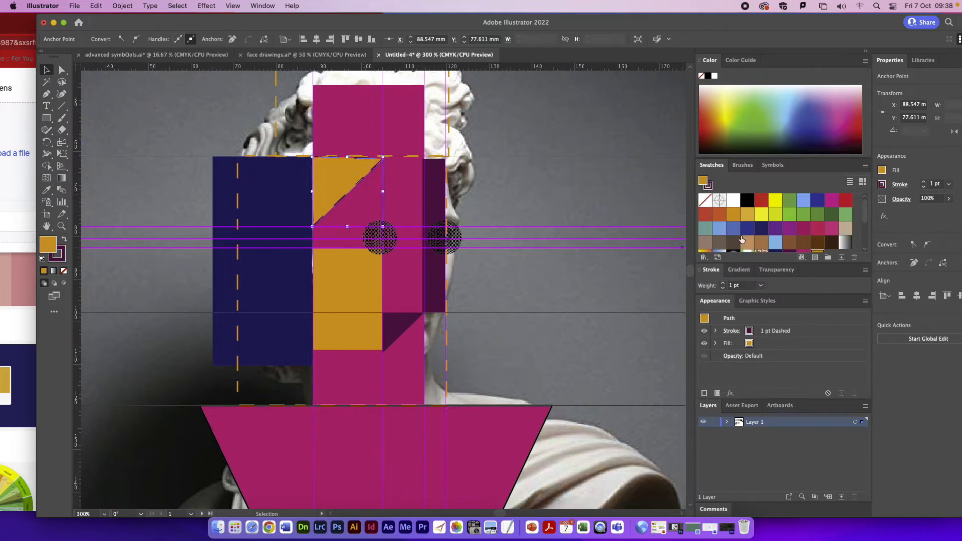
{"action": "left_click", "coordinate": [525, 241]}
{"action": "scroll", "coordinate": [185, 186], "scroll_direction": "down", "scroll_amount": 2}
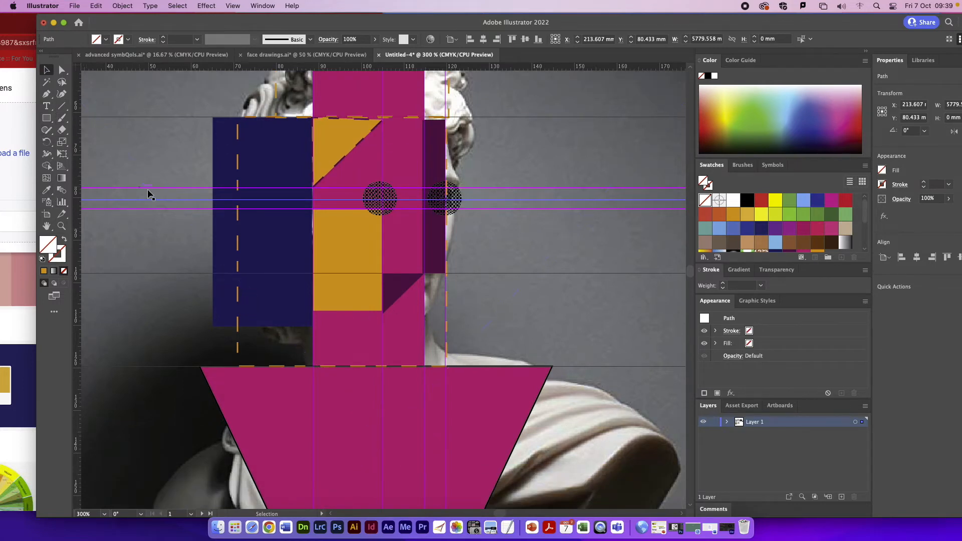
{"action": "left_click", "coordinate": [46, 130]}
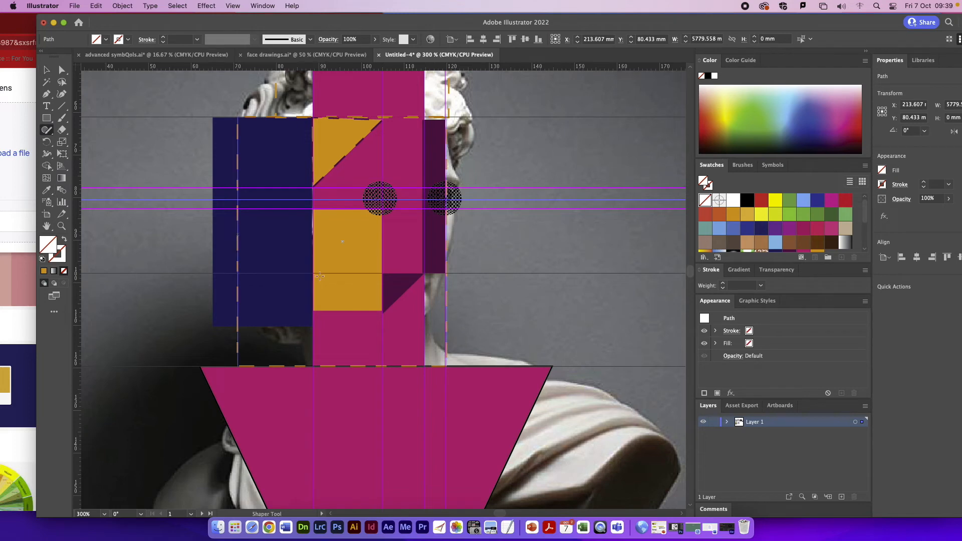
{"action": "left_click_drag", "start_coordinate": [408, 286], "coordinate": [345, 290]}
{"action": "key", "text": "super+z"}
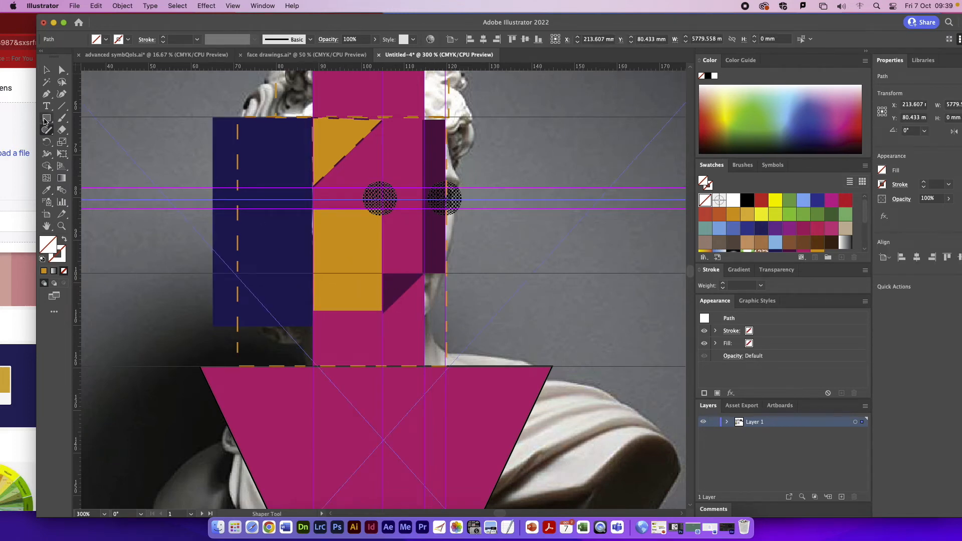
Step: Draw a thin rectangle about 19 by 1 mm along the mouth guide, ending at the magenta rectangle's right edge, and fill it navy
{"action": "left_click", "coordinate": [46, 118]}
{"action": "left_click_drag", "start_coordinate": [423, 276], "coordinate": [345, 277]}
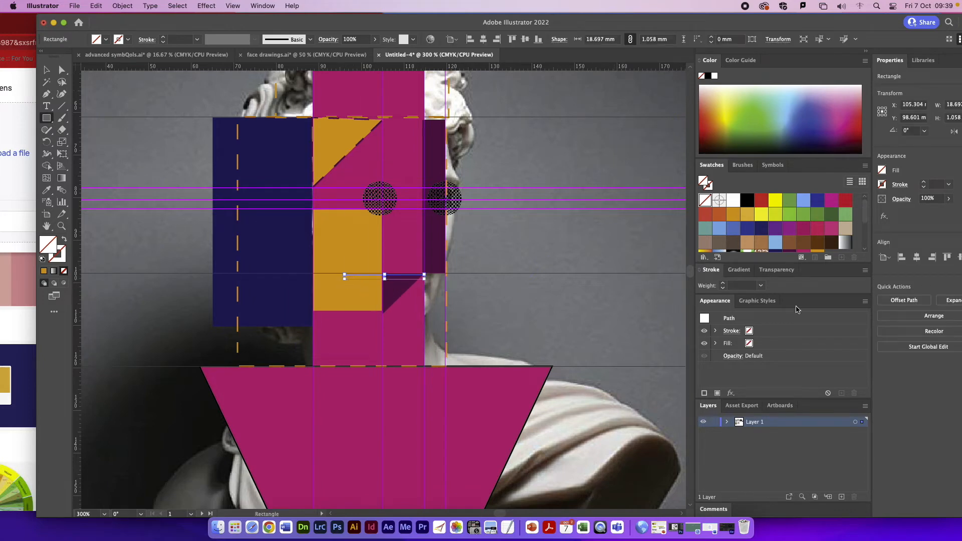
{"action": "scroll", "coordinate": [832, 232], "scroll_direction": "down", "scroll_amount": 2}
{"action": "left_click", "coordinate": [776, 226]}
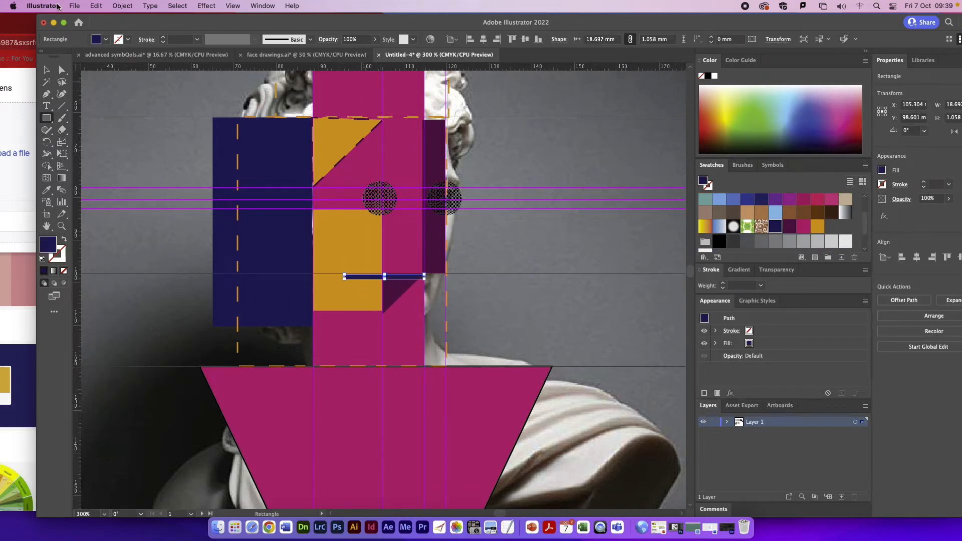
Step: Bring the thin navy strip to the front and nudge it up onto the mouth guide
{"action": "left_click", "coordinate": [122, 6]}
{"action": "mouse_move", "coordinate": [126, 25]}
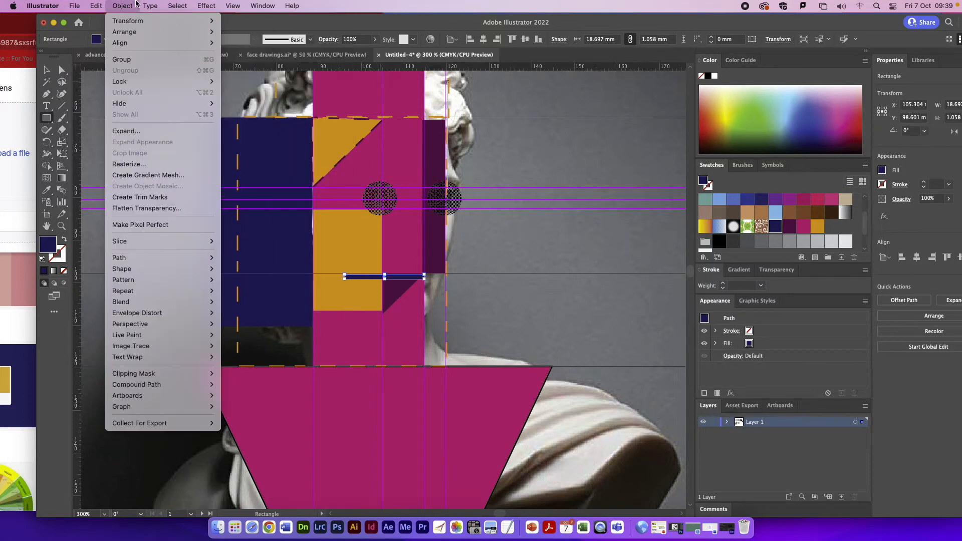
{"action": "mouse_move", "coordinate": [162, 7]}
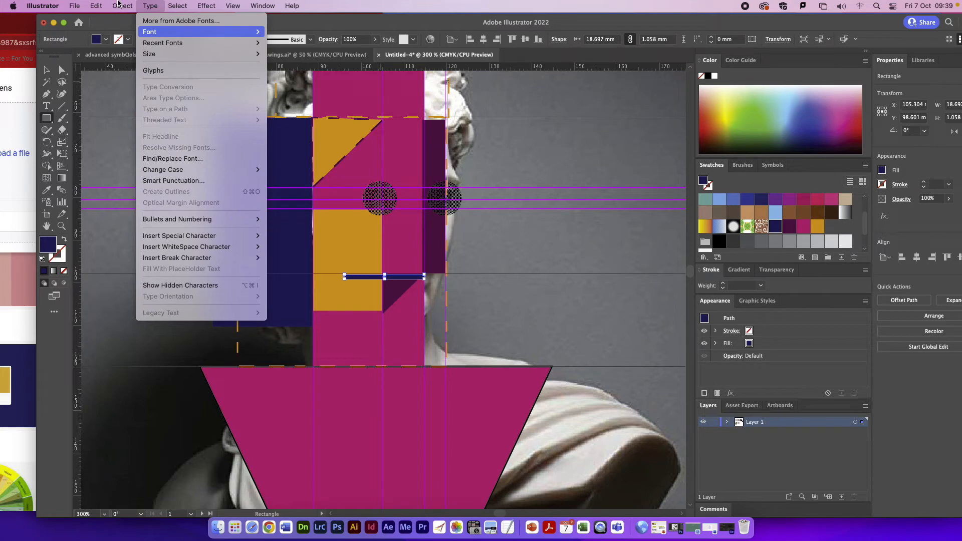
{"action": "left_click", "coordinate": [640, 197]}
{"action": "left_click", "coordinate": [122, 5]}
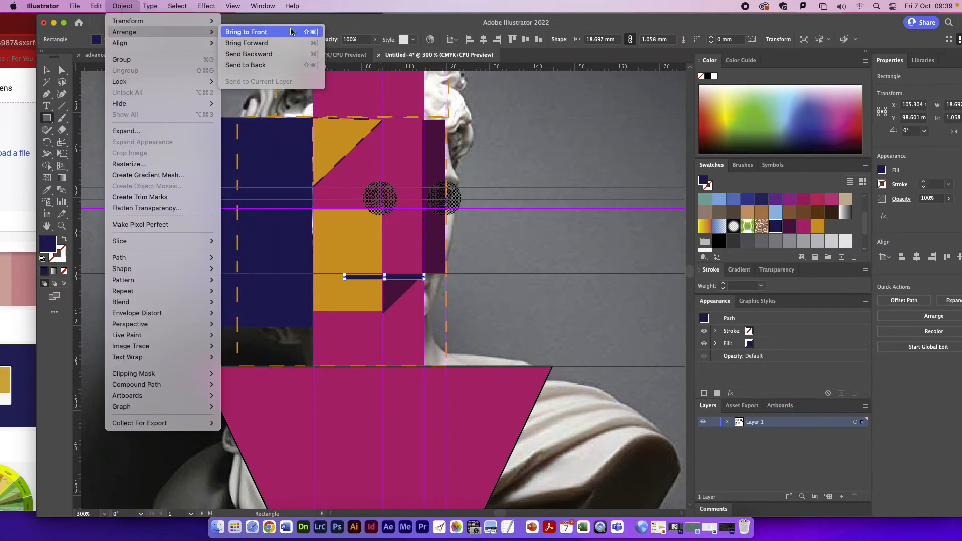
{"action": "left_click", "coordinate": [251, 32]}
{"action": "key", "text": "Up"}
{"action": "key", "text": "Up"}
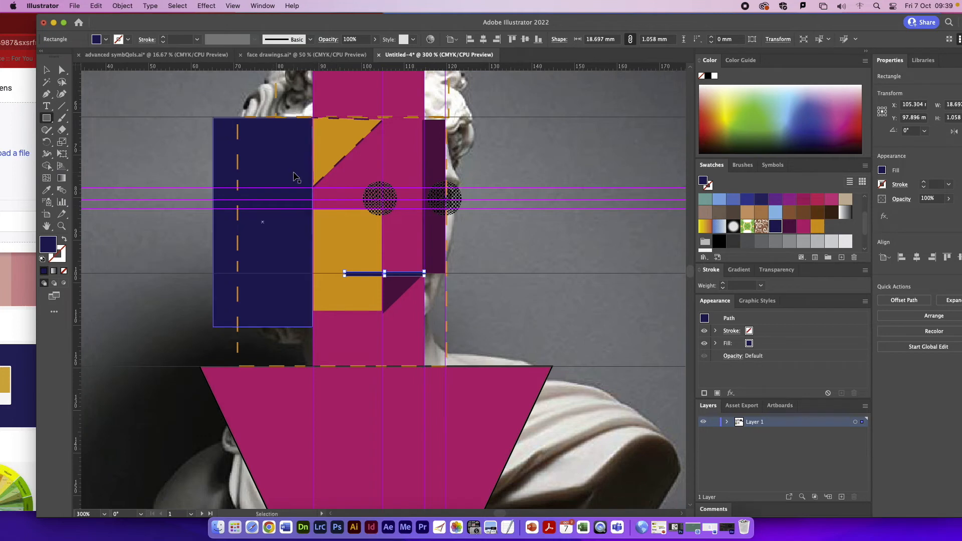
Step: Move the navy strip down slightly so its top edge sits on the mouth guide
{"action": "key", "text": "super+equal"}
{"action": "key", "text": "super+equal"}
{"action": "key", "text": "super+equal"}
{"action": "key", "text": "super+equal"}
{"action": "key", "text": "v"}
{"action": "left_click_drag", "start_coordinate": [292, 290], "coordinate": [292, 295]}
Step: Duplicate the navy strip directly below and shorten the copy to about 10 mm, starting at the gold rectangle's right edge
{"action": "key", "text": "a"}
{"action": "key", "text": "v"}
{"action": "left_click_drag", "start_coordinate": [465, 295], "coordinate": [463, 321]}
{"action": "left_click_drag", "start_coordinate": [225, 315], "coordinate": [377, 314]}
Step: Align the dark purple triangle with the gold rectangle's right edge and fill the lower mouth strip gold
{"action": "left_click_drag", "start_coordinate": [393, 369], "coordinate": [389, 368]}
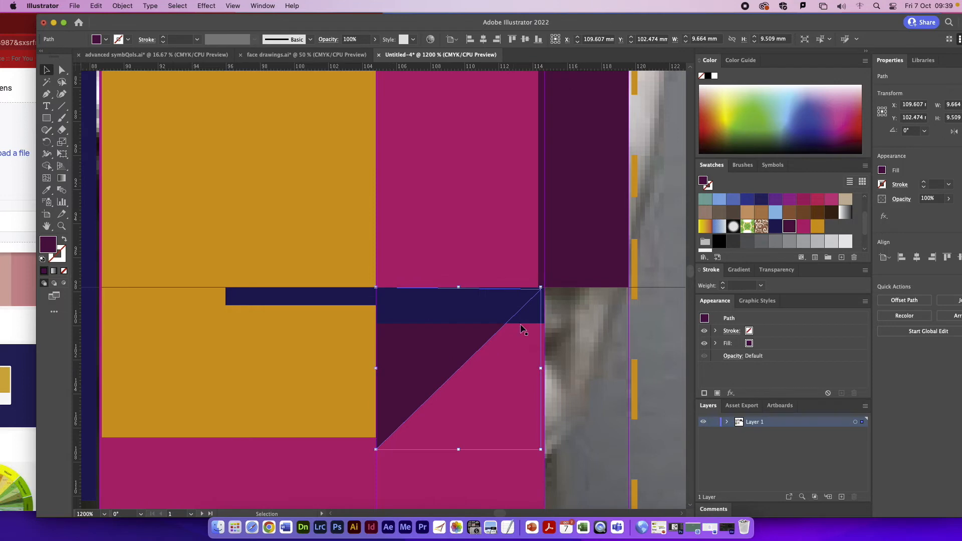
{"action": "left_click", "coordinate": [540, 317]}
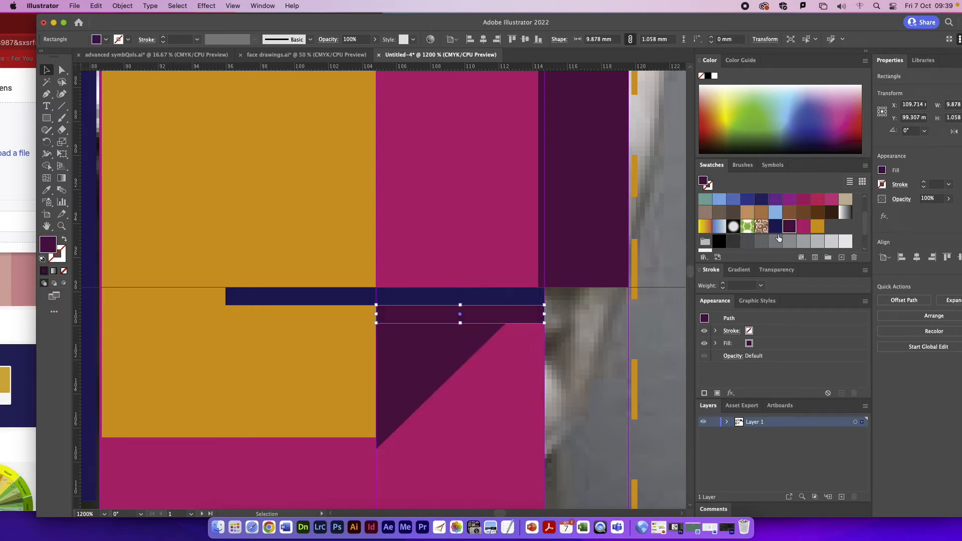
{"action": "left_click", "coordinate": [817, 227]}
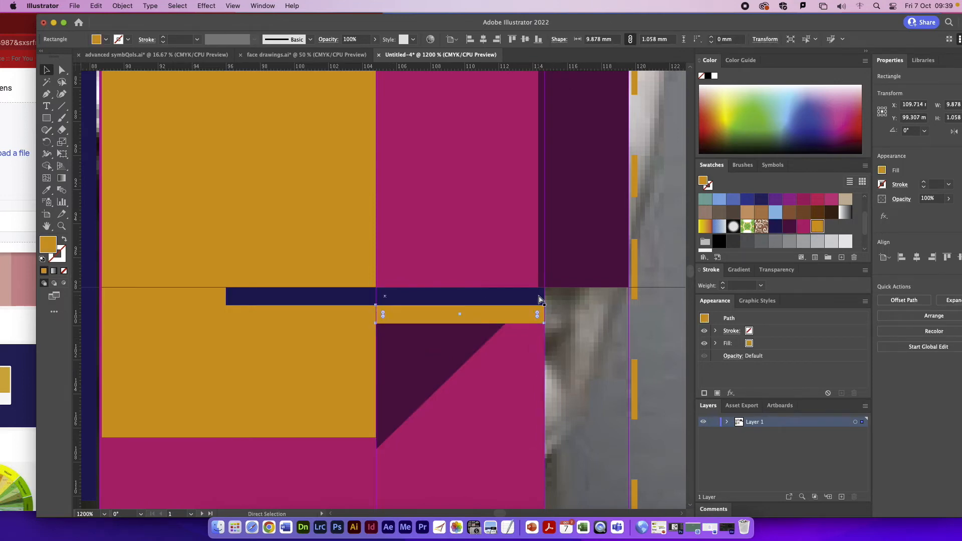
Step: Delete the bust photo to review the design with the mouth strips and forehead triangle
{"action": "key", "text": "super+minus"}
{"action": "key", "text": "super+minus"}
{"action": "key", "text": "super+minus"}
{"action": "key", "text": "super+minus"}
{"action": "key", "text": "super+minus"}
{"action": "key", "text": "super+minus"}
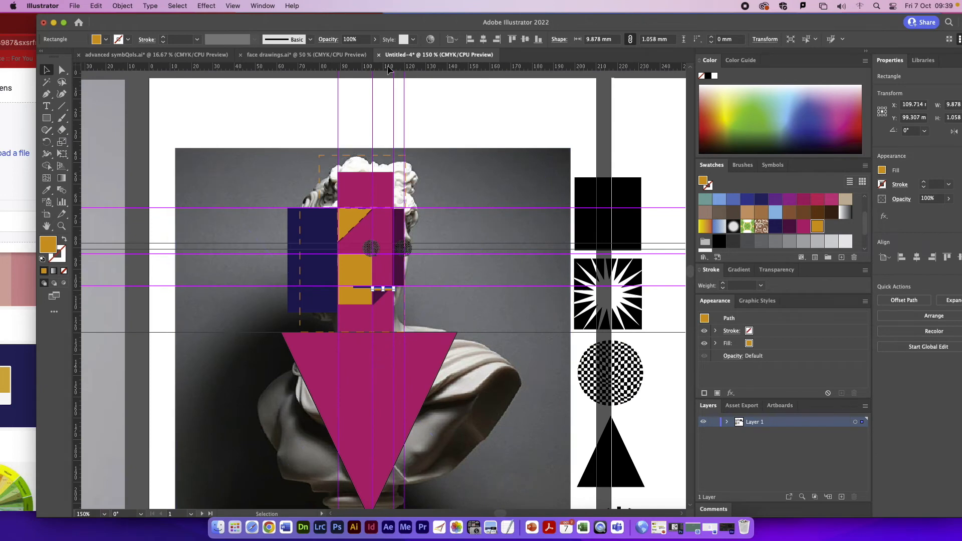
{"action": "left_click", "coordinate": [479, 159]}
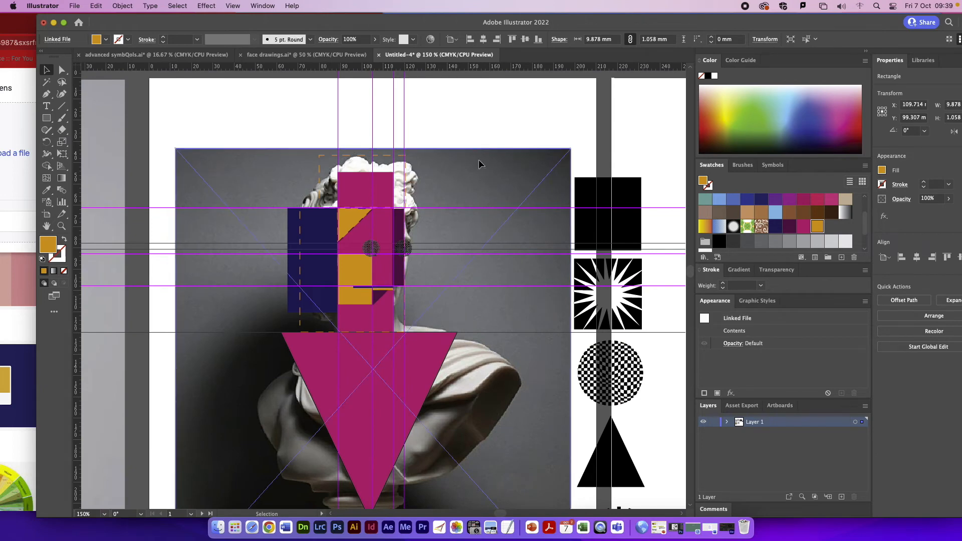
{"action": "key", "text": "Delete"}
Step: Draw a gold Pen triangle along the dark purple rectangle's outer edge, from forehead guide to mouth guide, and extend its eye-level apex outward
{"action": "key", "text": "super+plus"}
{"action": "key", "text": "super+plus"}
{"action": "key", "text": "super+plus"}
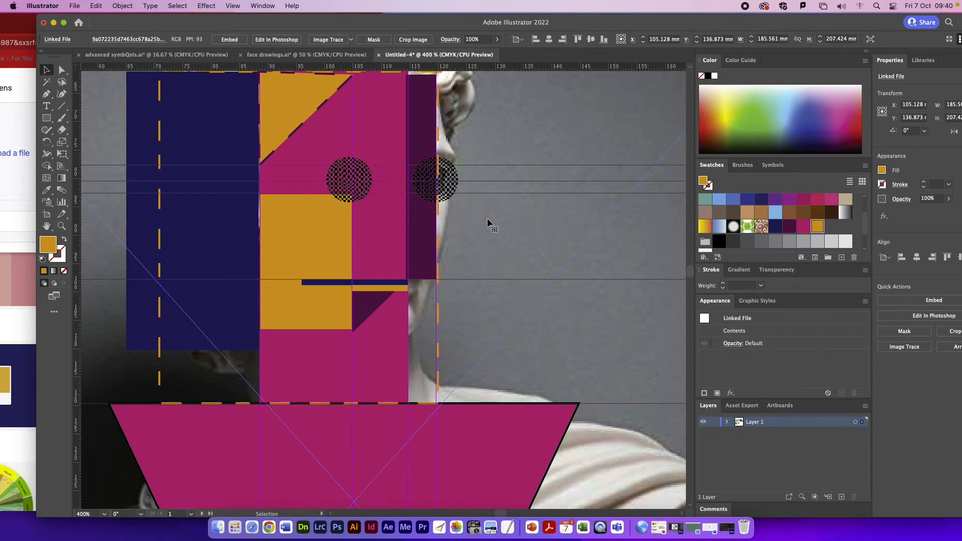
{"action": "key", "text": "p"}
{"action": "scroll", "coordinate": [442, 149], "scroll_direction": "up", "scroll_amount": 1}
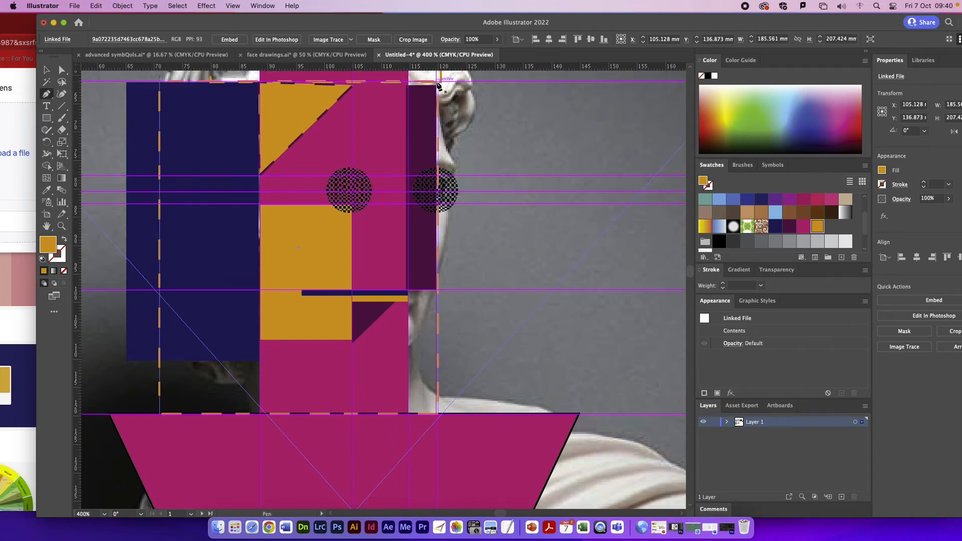
{"action": "left_click", "coordinate": [438, 81]}
{"action": "left_click", "coordinate": [436, 290]}
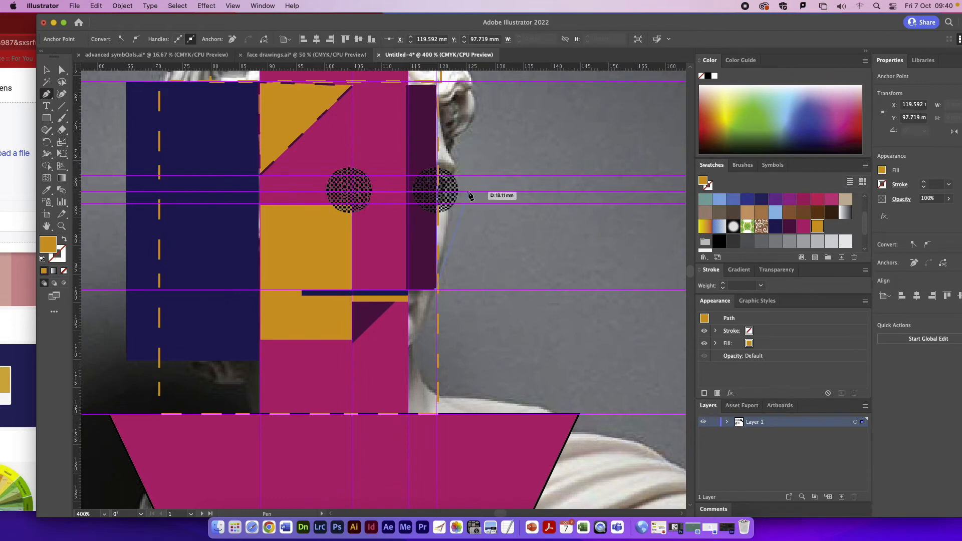
{"action": "left_click", "coordinate": [470, 194]}
{"action": "left_click", "coordinate": [47, 69]}
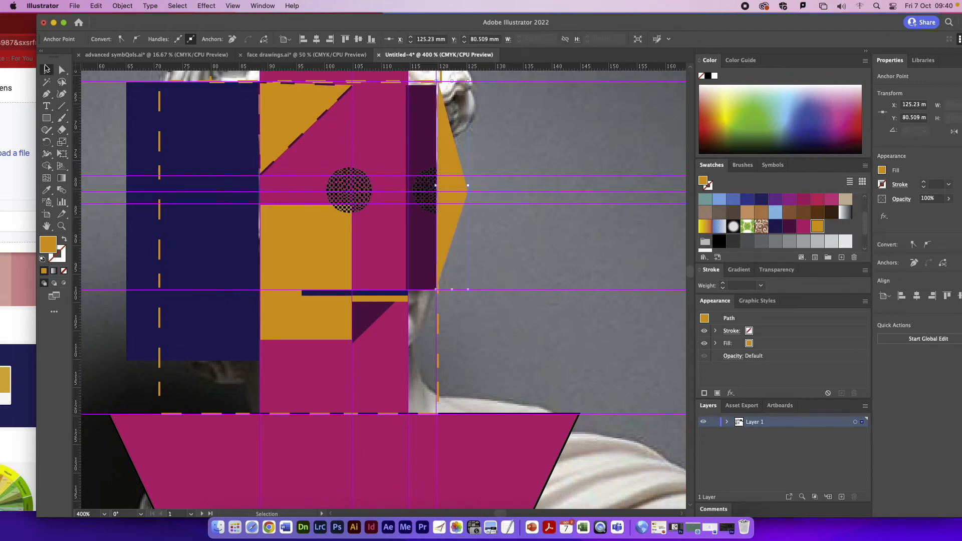
{"action": "key", "text": "Right"}
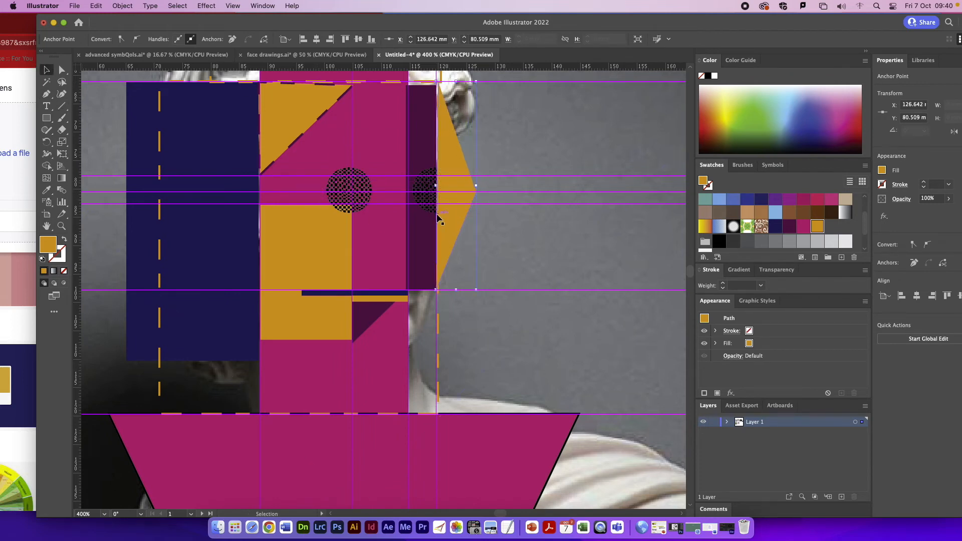
Step: Shift the gold triangle slightly outward from the dark purple rectangle and bring the checkered eye circle beside it to the front
{"action": "left_click_drag", "start_coordinate": [445, 215], "coordinate": [448, 213]}
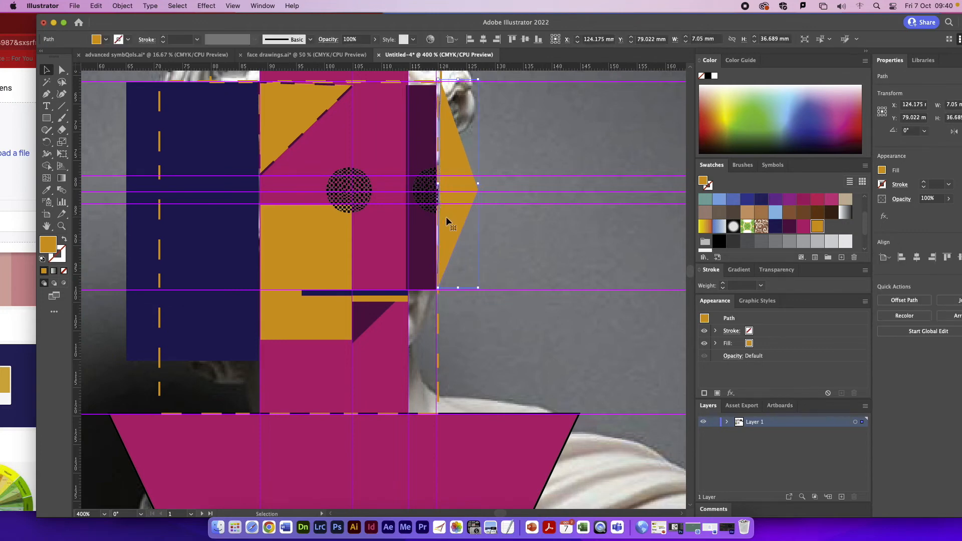
{"action": "left_click", "coordinate": [427, 193]}
{"action": "left_click", "coordinate": [122, 5]}
{"action": "mouse_move", "coordinate": [124, 31]}
{"action": "left_click", "coordinate": [268, 37]}
Step: Fill the navy rectangle and the magenta inverted body triangle with the same white-dots-on-black pattern from the Basic Graphics_Dots library
{"action": "left_click", "coordinate": [192, 241]}
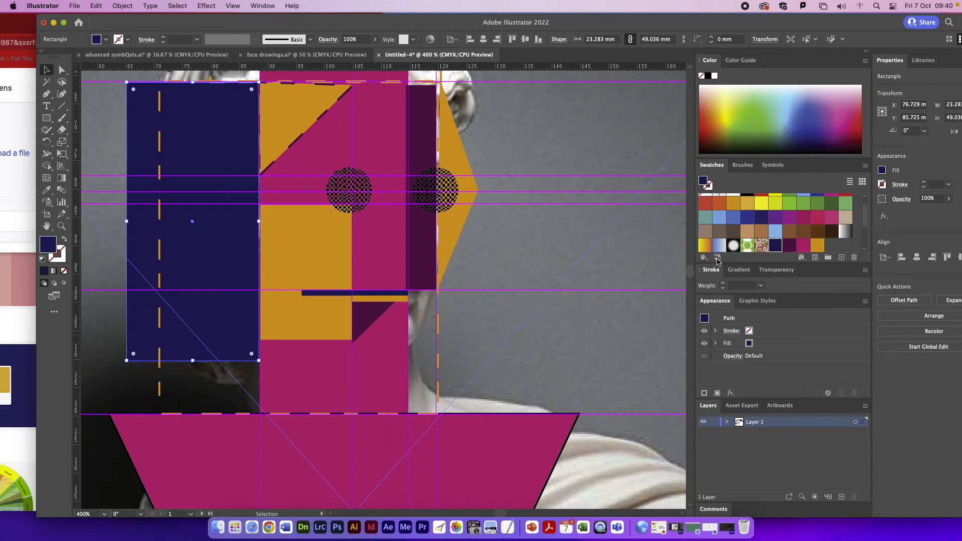
{"action": "left_click", "coordinate": [703, 256]}
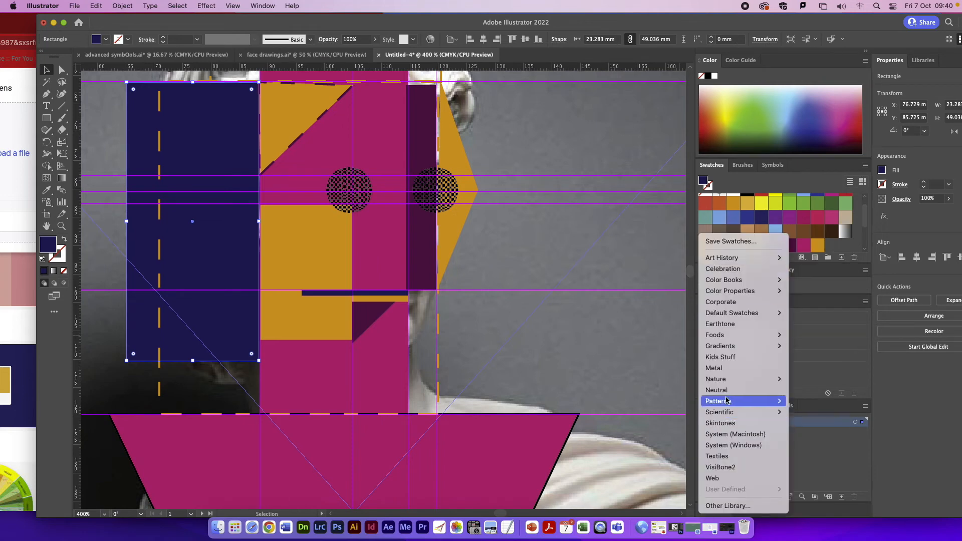
{"action": "mouse_move", "coordinate": [752, 402]}
{"action": "mouse_move", "coordinate": [827, 401]}
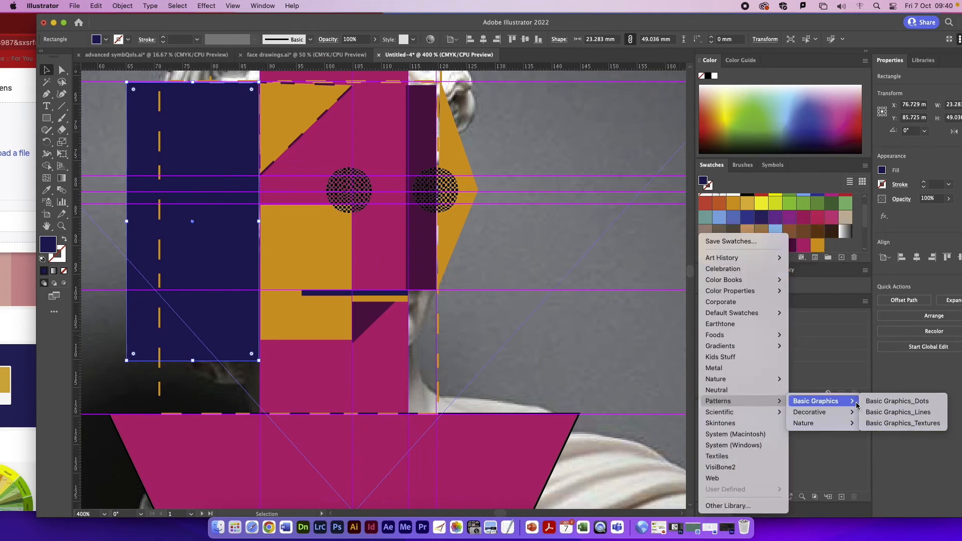
{"action": "left_click", "coordinate": [920, 401]}
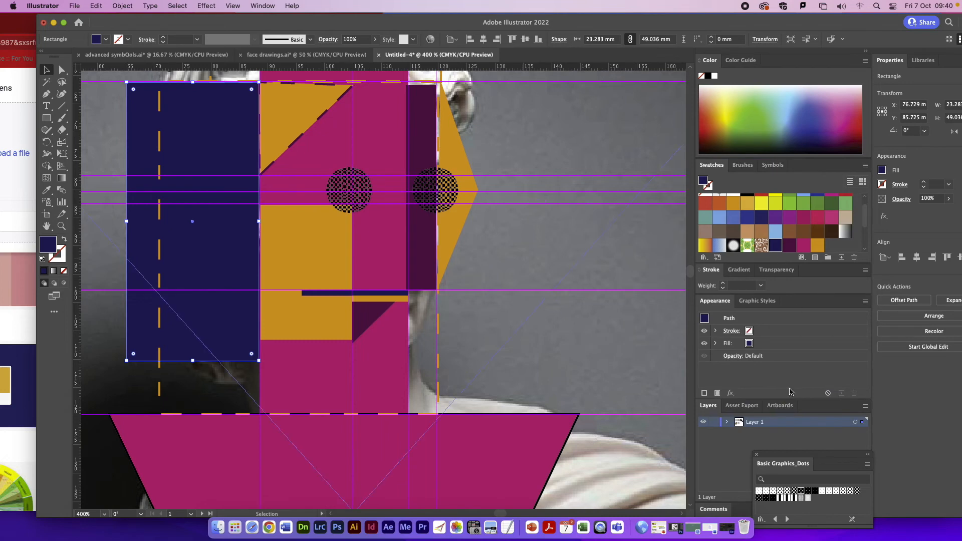
{"action": "left_click", "coordinate": [811, 496]}
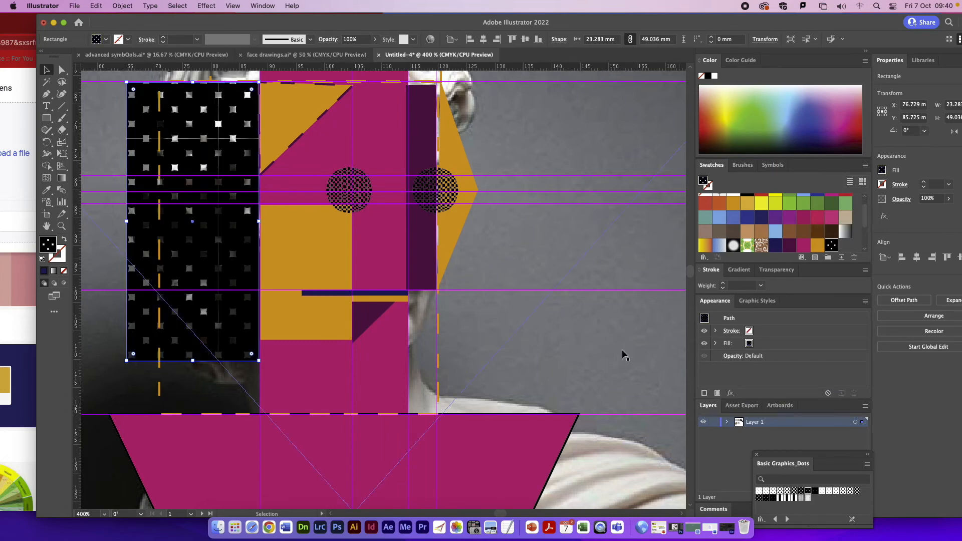
{"action": "left_click", "coordinate": [490, 450]}
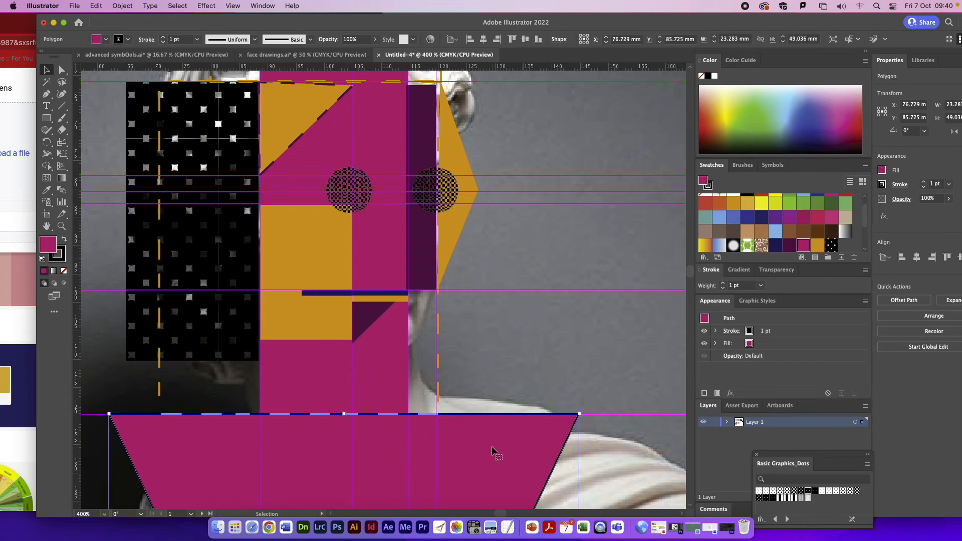
{"action": "left_click", "coordinate": [810, 494]}
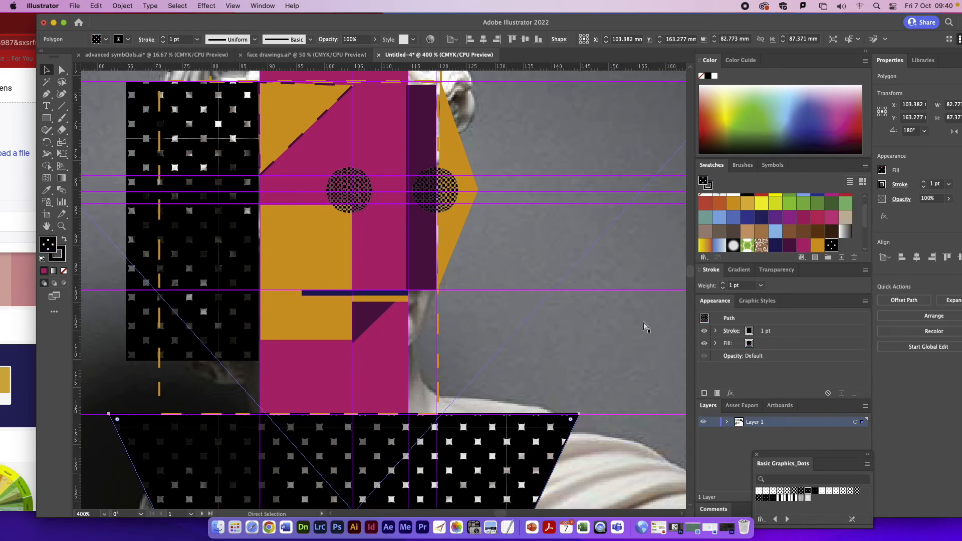
Step: Delete the bust photo behind the face design
{"action": "key", "text": "super+minus"}
{"action": "key", "text": "super+minus"}
{"action": "key", "text": "super+minus"}
{"action": "left_click", "coordinate": [532, 274]}
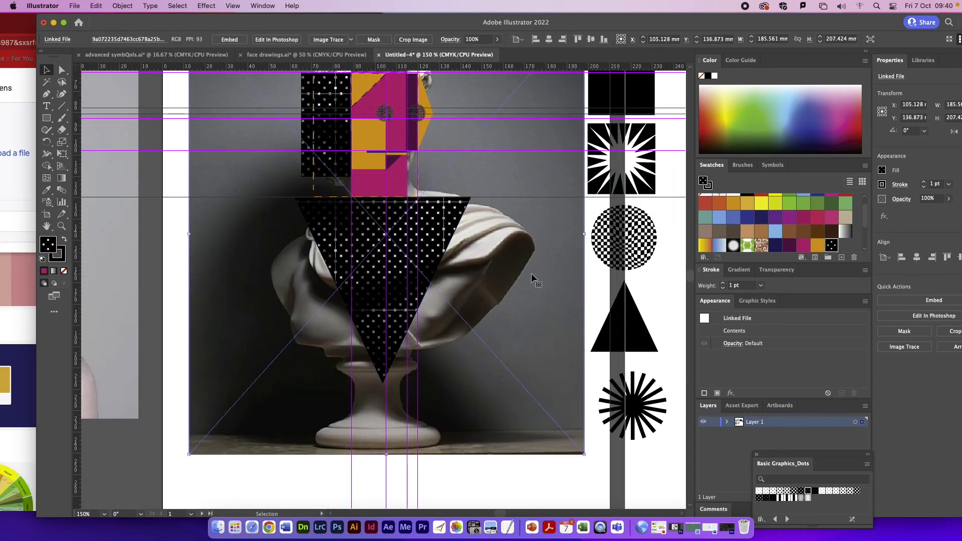
{"action": "key", "text": "BackSpace"}
{"action": "scroll", "coordinate": [460, 244], "scroll_direction": "up", "scroll_amount": 1}
{"action": "scroll", "coordinate": [460, 246], "scroll_direction": "up", "scroll_amount": 3}
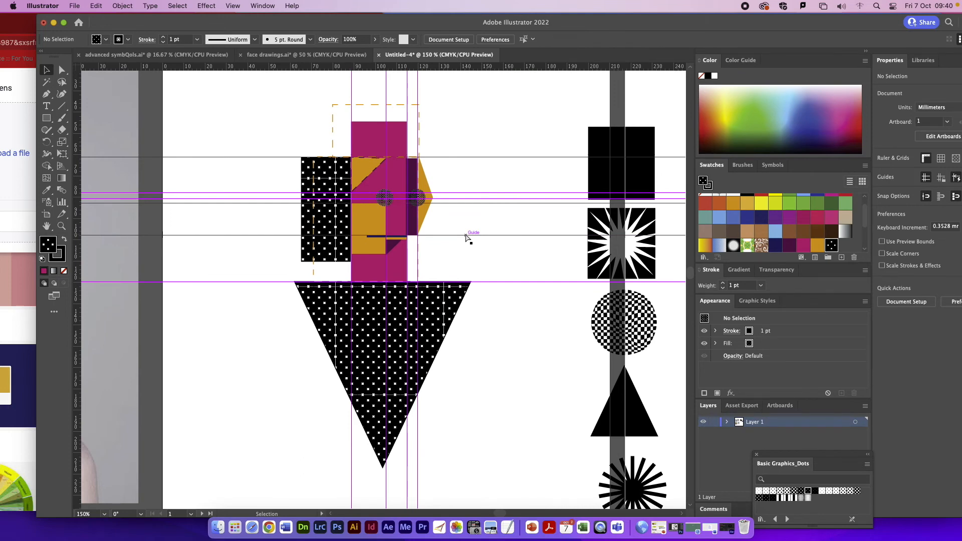
Step: Stretch the dotted inverted triangle's upper edge slightly upward to meet the magenta neck, making the triangle about 87.5 mm high
{"action": "key", "text": "super+plus"}
{"action": "key", "text": "super+plus"}
{"action": "key", "text": "super+plus"}
{"action": "key", "text": "super+plus"}
{"action": "key", "text": "super+plus"}
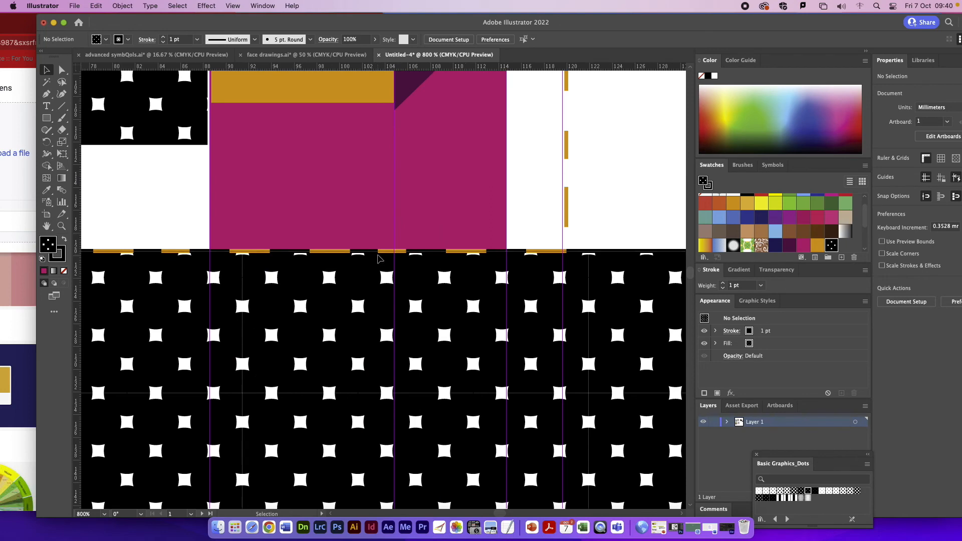
{"action": "left_click", "coordinate": [379, 256]}
{"action": "left_click_drag", "start_coordinate": [375, 252], "coordinate": [377, 249]}
Step: Move the gold triangle inward so its straight edge sits against the dark purple rectangle, at about X 122.76 mm
{"action": "scroll", "coordinate": [374, 263], "scroll_direction": "up", "scroll_amount": 10}
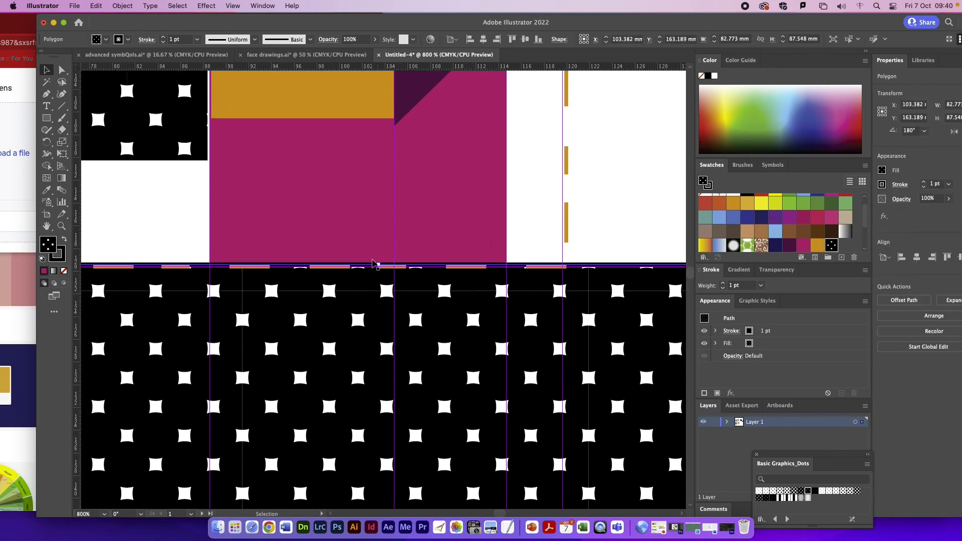
{"action": "scroll", "coordinate": [388, 273], "scroll_direction": "up", "scroll_amount": 6}
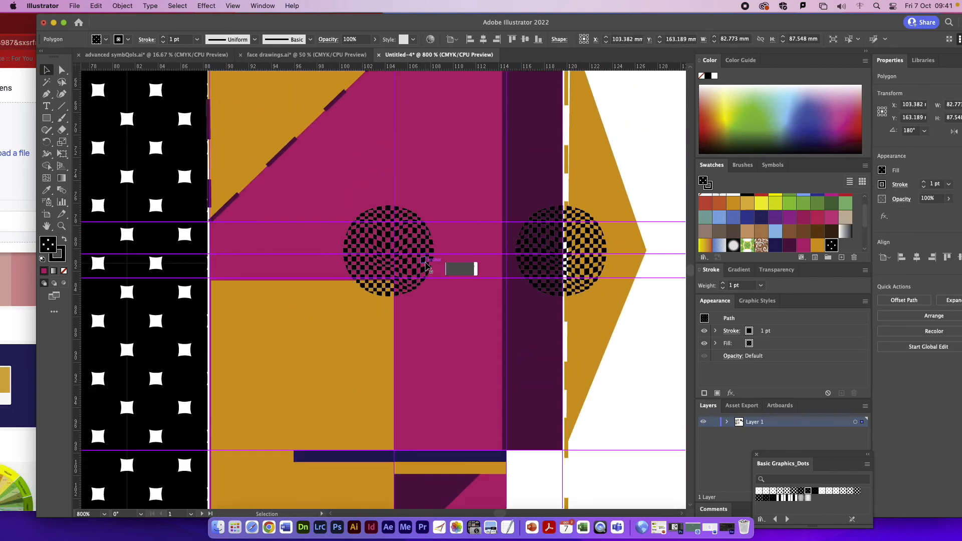
{"action": "left_click", "coordinate": [584, 241]}
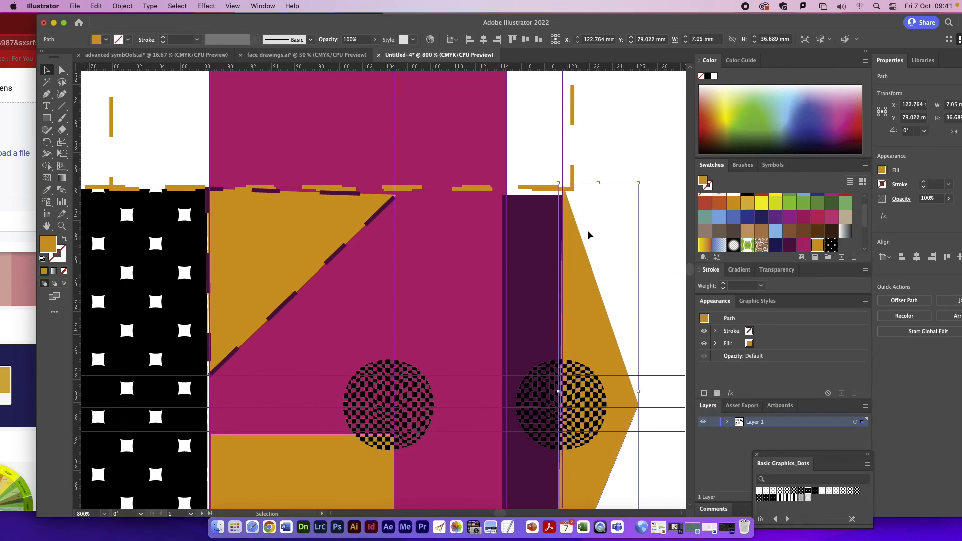